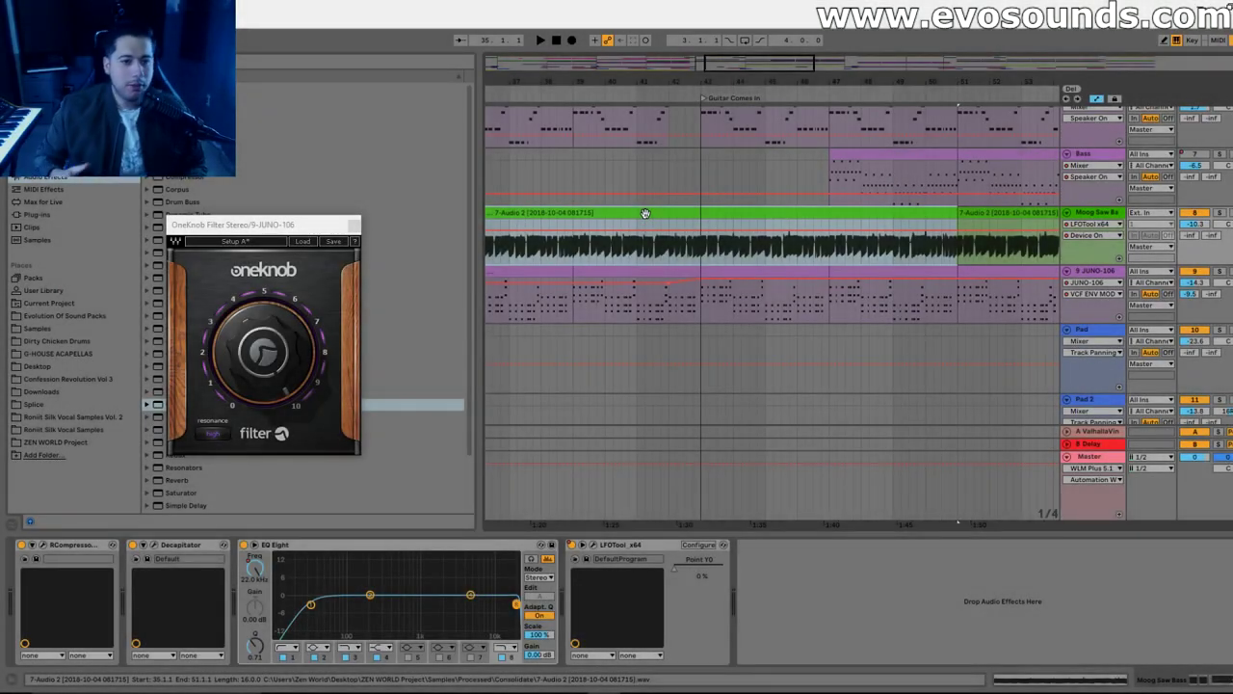
Play the arrangement from bar 33.4, just before the Drop
left_click_drag(787, 70, 776, 50)
left_click(641, 267)
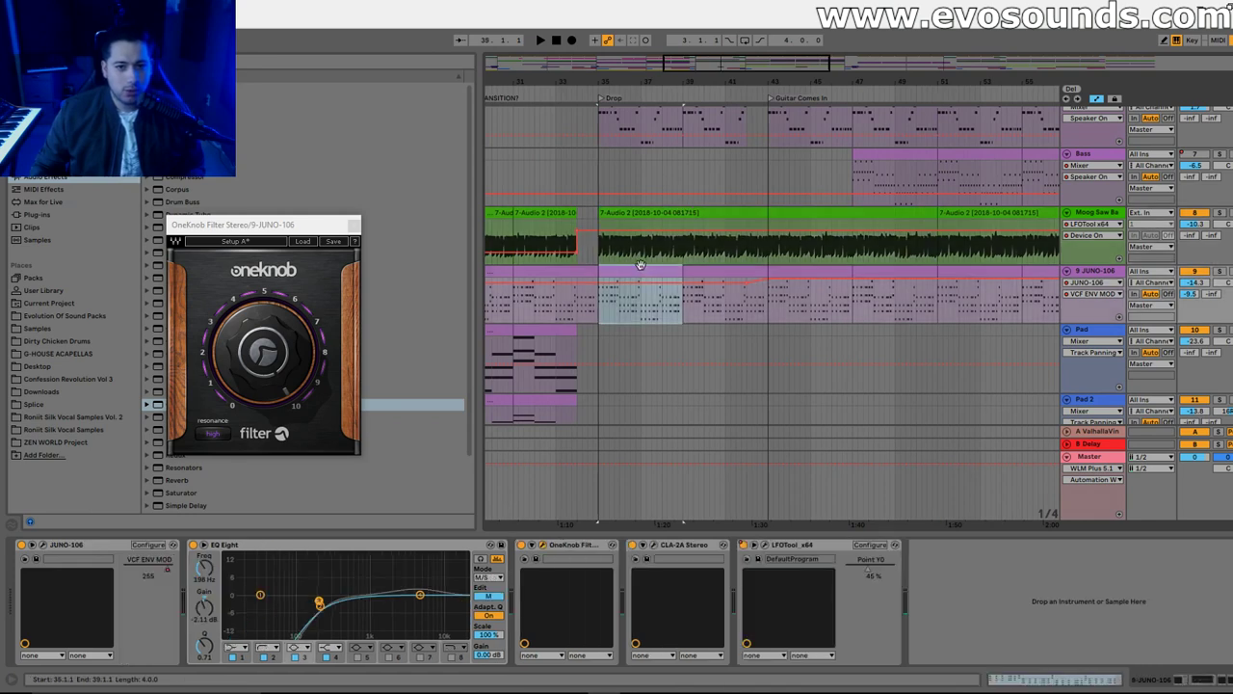
left_click(575, 165)
key("space")
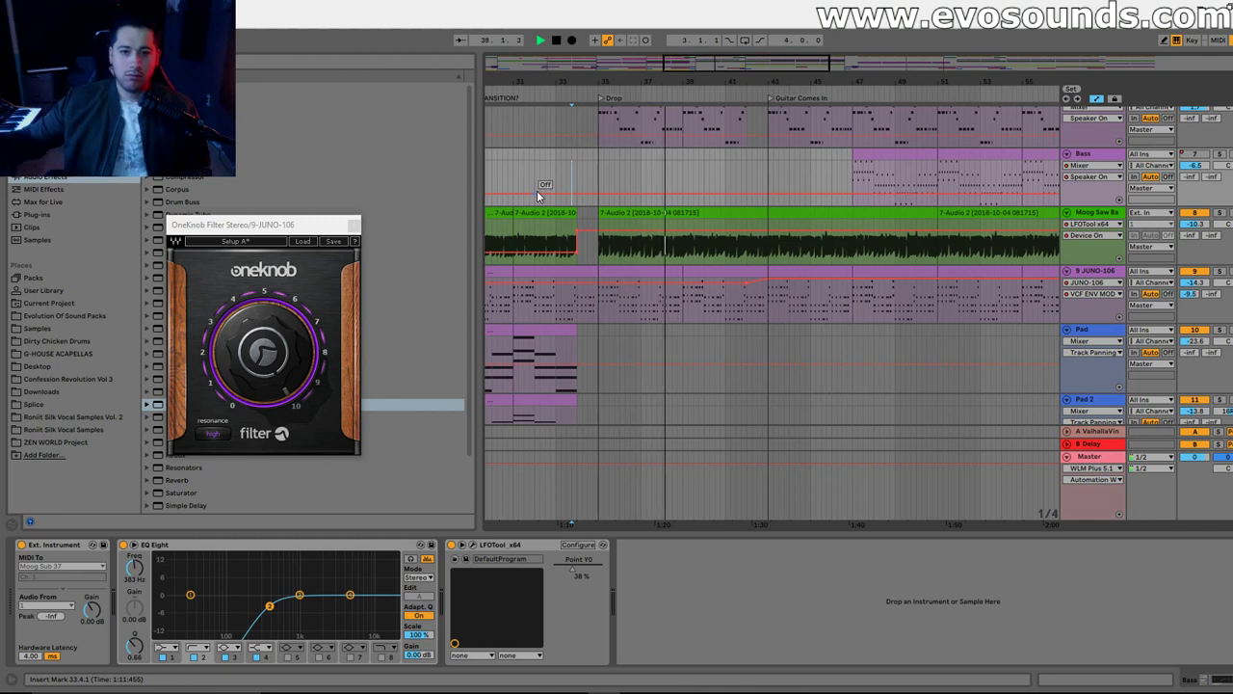
Inspect the JUNO-106 track's devices, then play the arrangement from bar 43 at the Guitar Comes In marker
left_click_drag(807, 79, 807, 116)
left_click(740, 179)
scroll(718, 212, "right", 3)
scroll(693, 252, "up", 2)
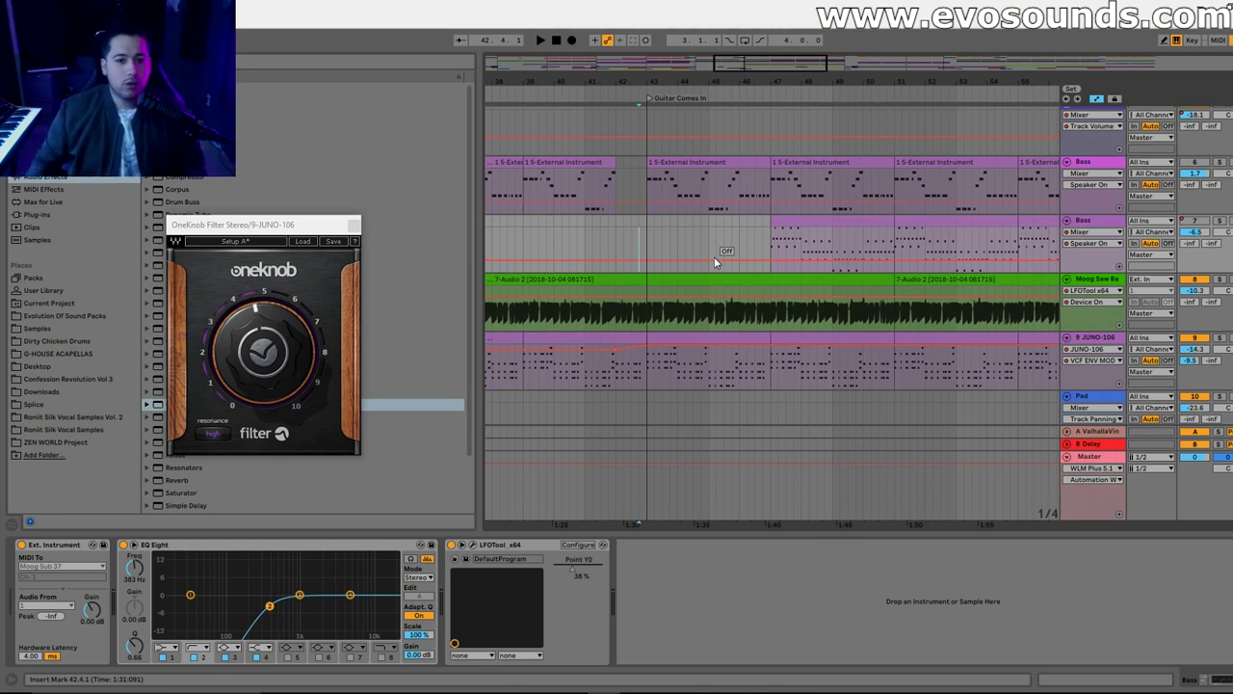
left_click(1107, 341)
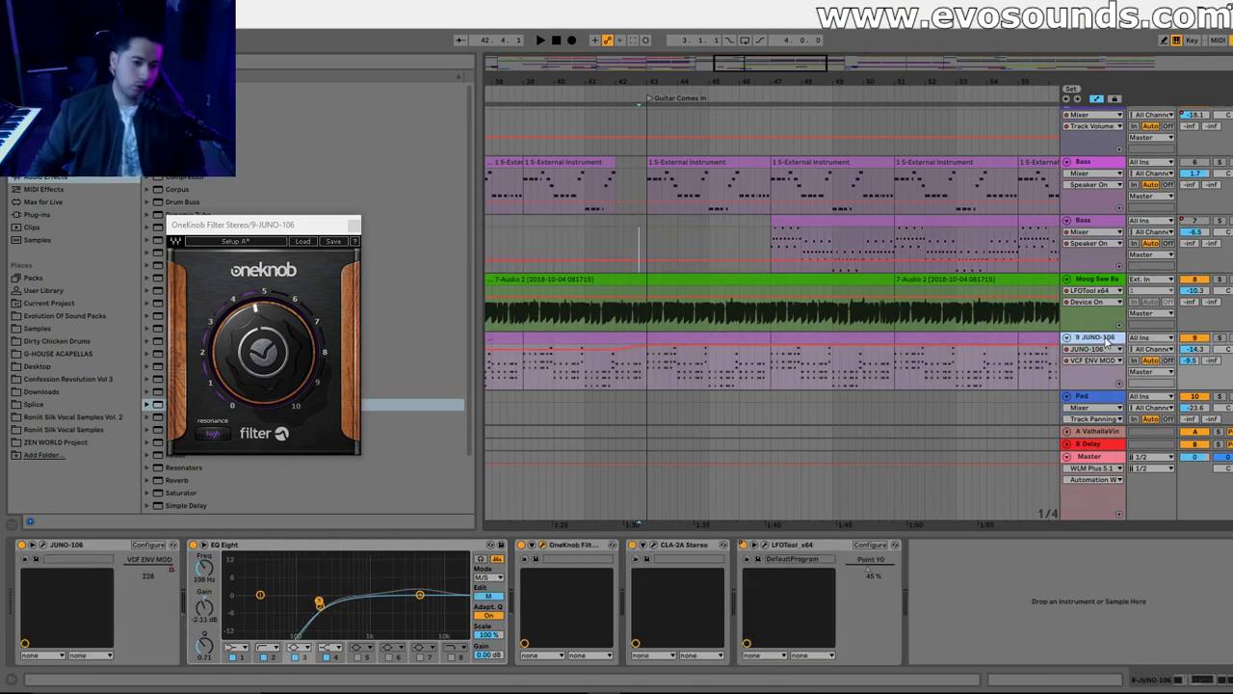
left_click(646, 231)
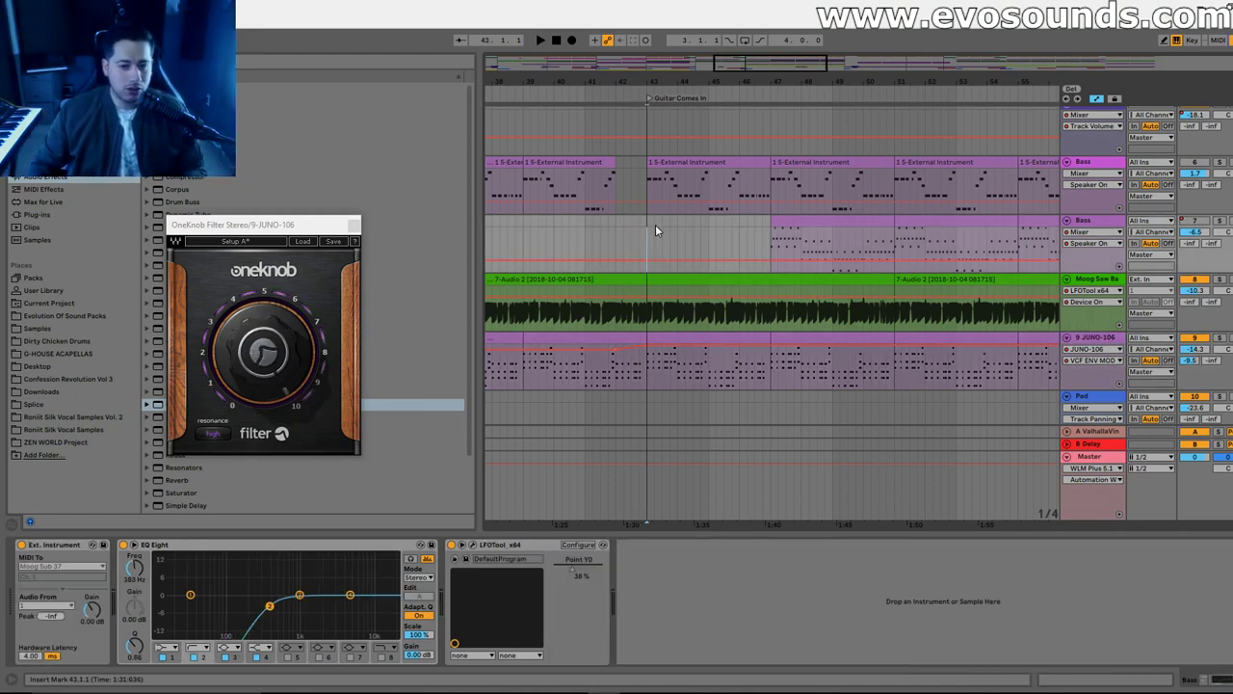
key("space")
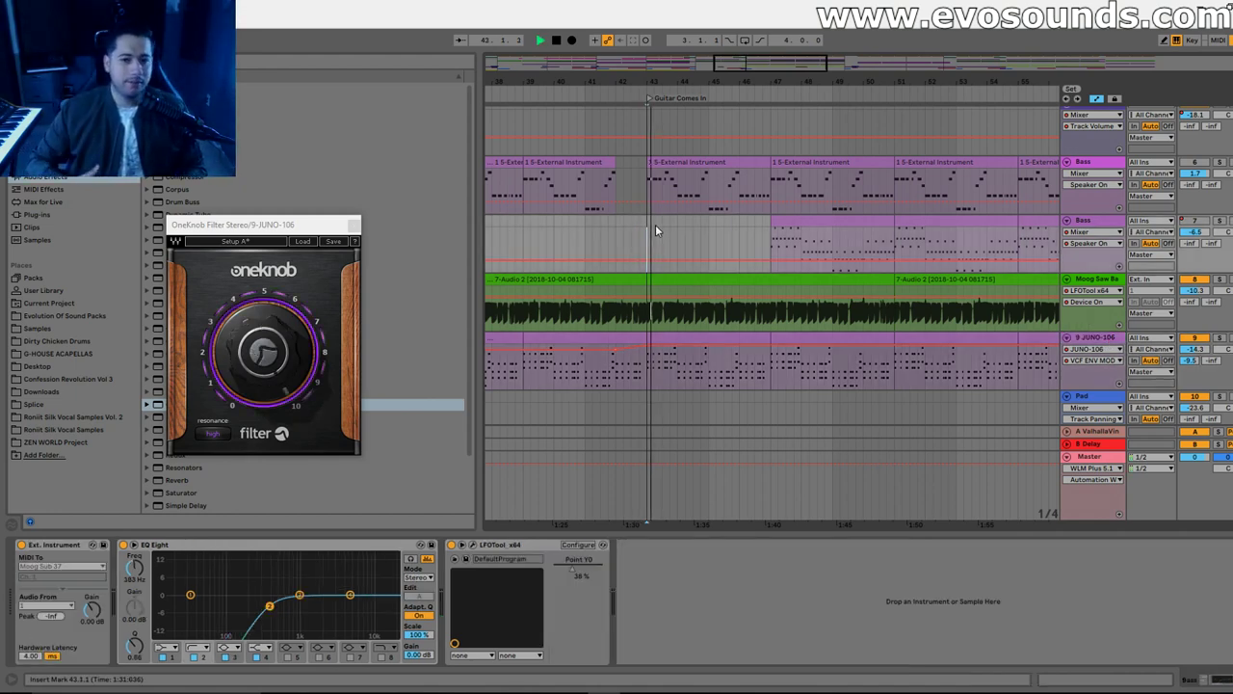
Lower the JUNO-106 track's VCF ENV MOD automation at the Guitar Comes In marker
left_click_drag(755, 68, 754, 62)
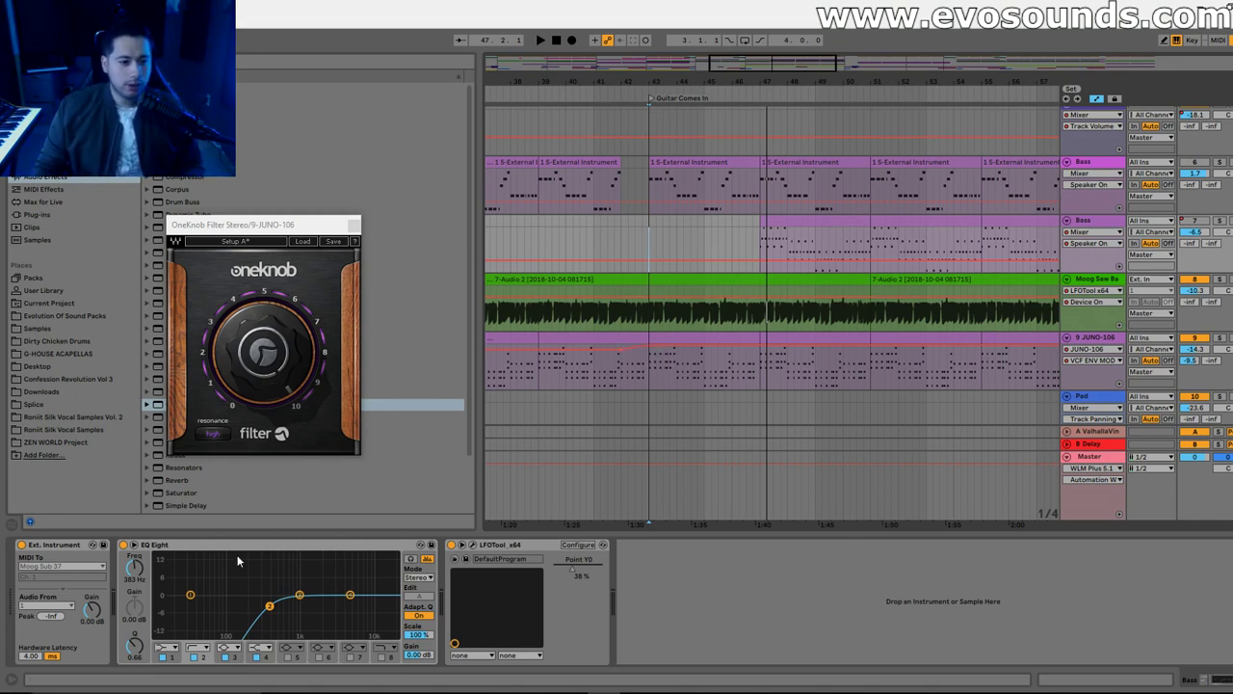
left_click(1095, 338)
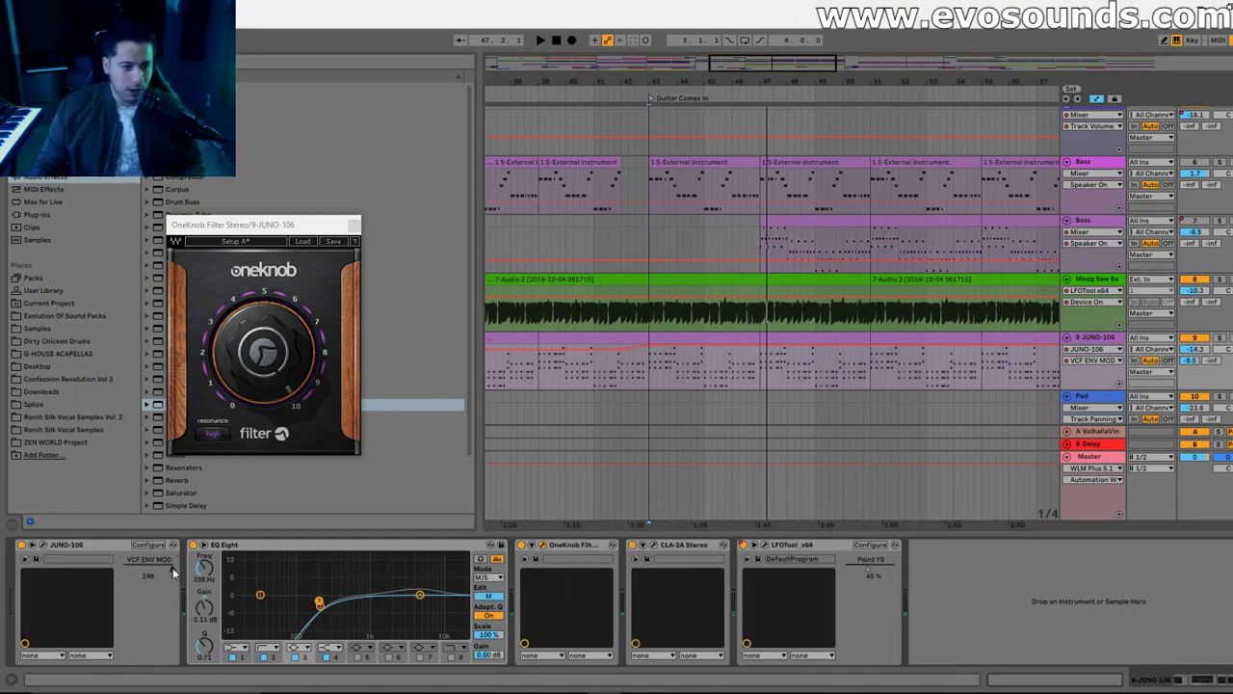
left_click_drag(649, 346, 649, 350)
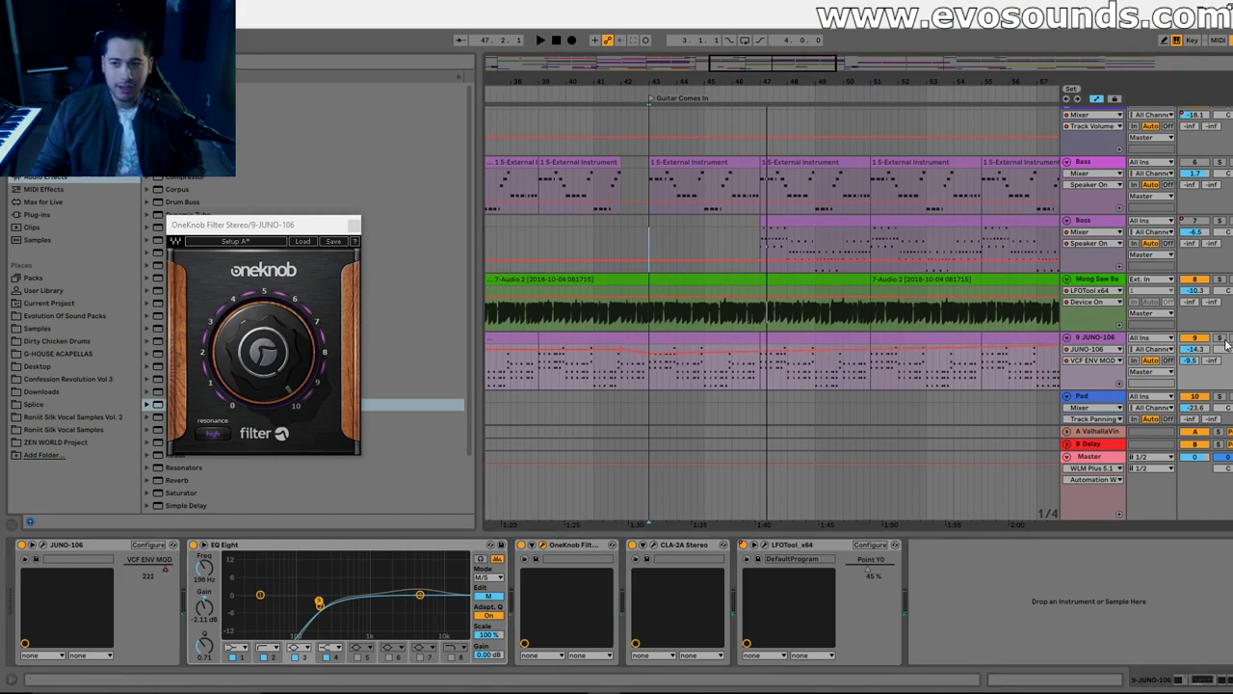
Audition the soloed JUNO-106 track from bar 42.4 through the Guitar Comes In section
left_click(640, 381)
key("space")
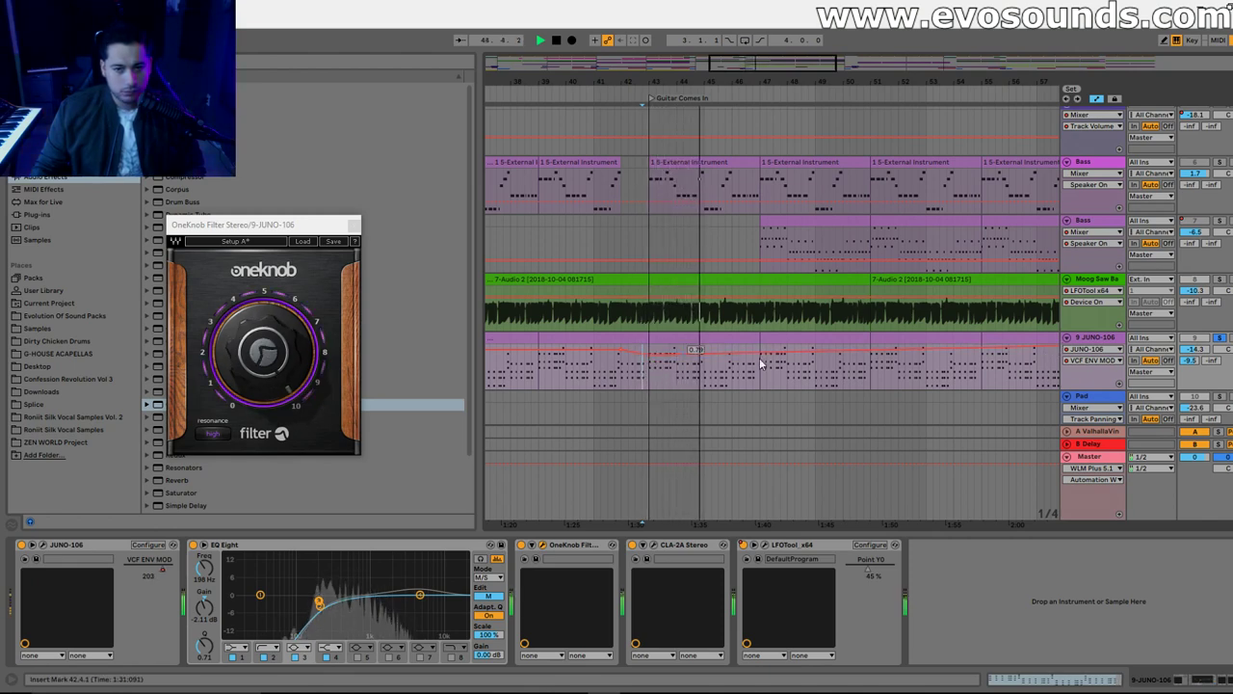
left_click_drag(973, 81, 834, 79)
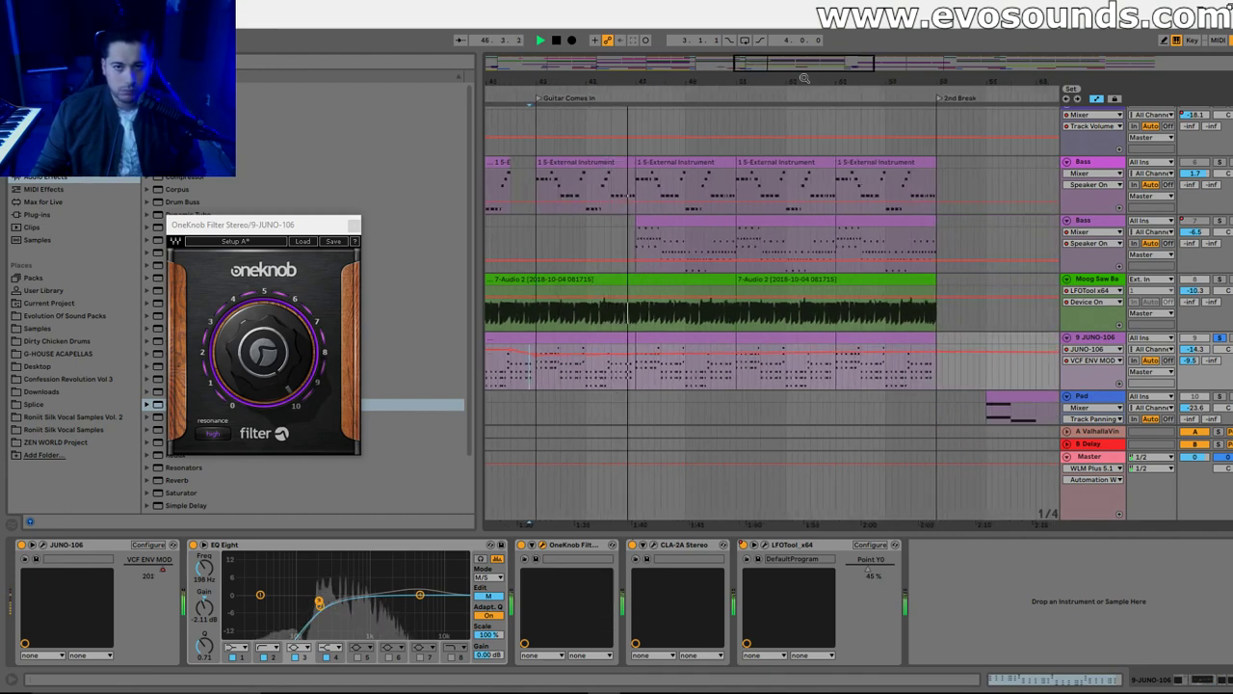
left_click_drag(804, 86, 952, 83)
key("space")
Audition the JUNO-106 chords soloed together with the Guitar audio track from bar 42.4
left_click(1218, 280)
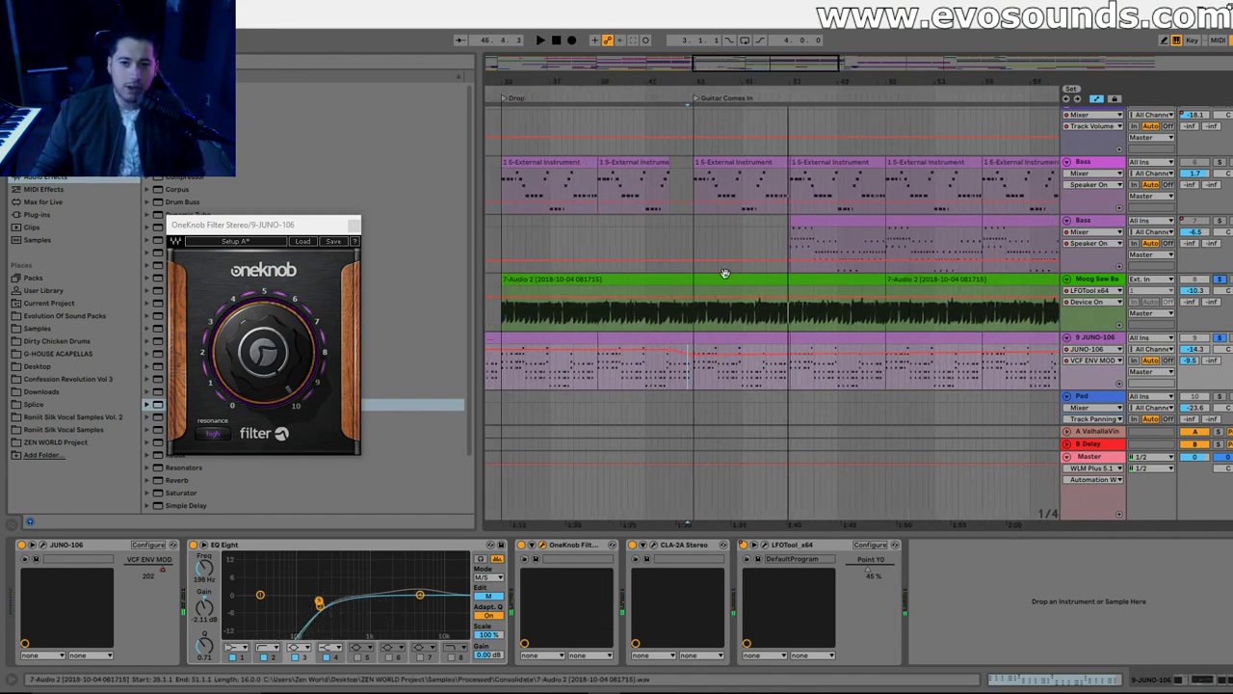
scroll(1011, 322, "down", 10)
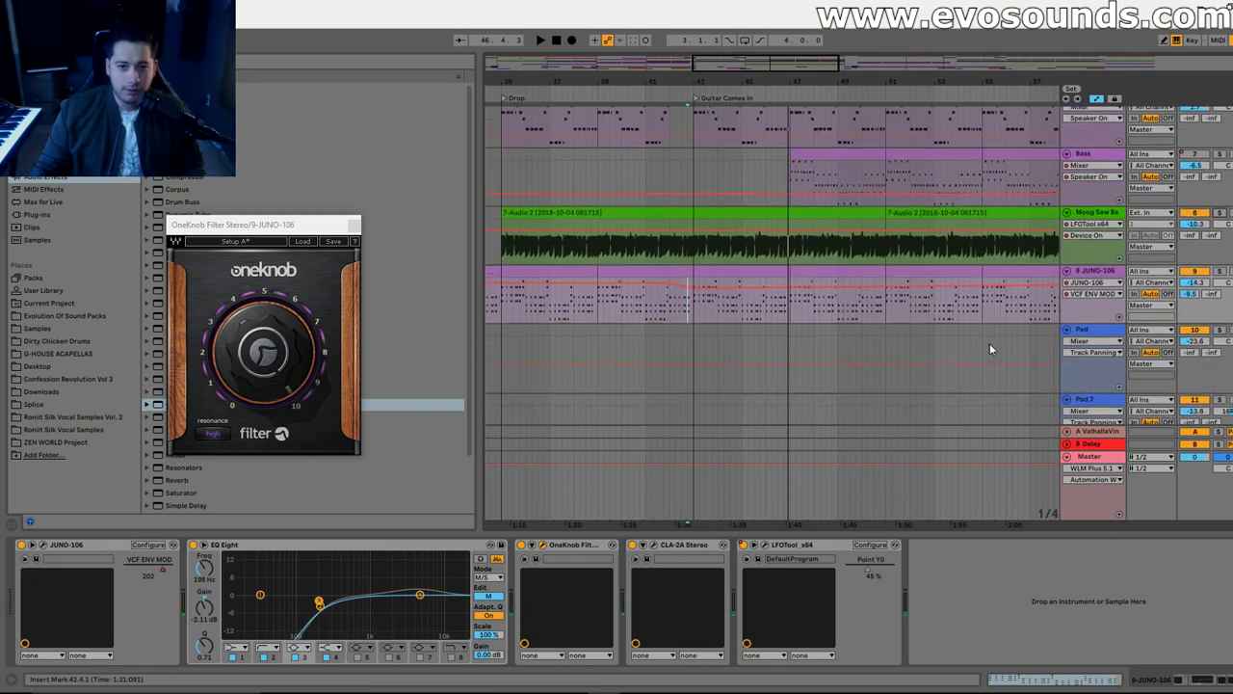
scroll(996, 351, "down", 2)
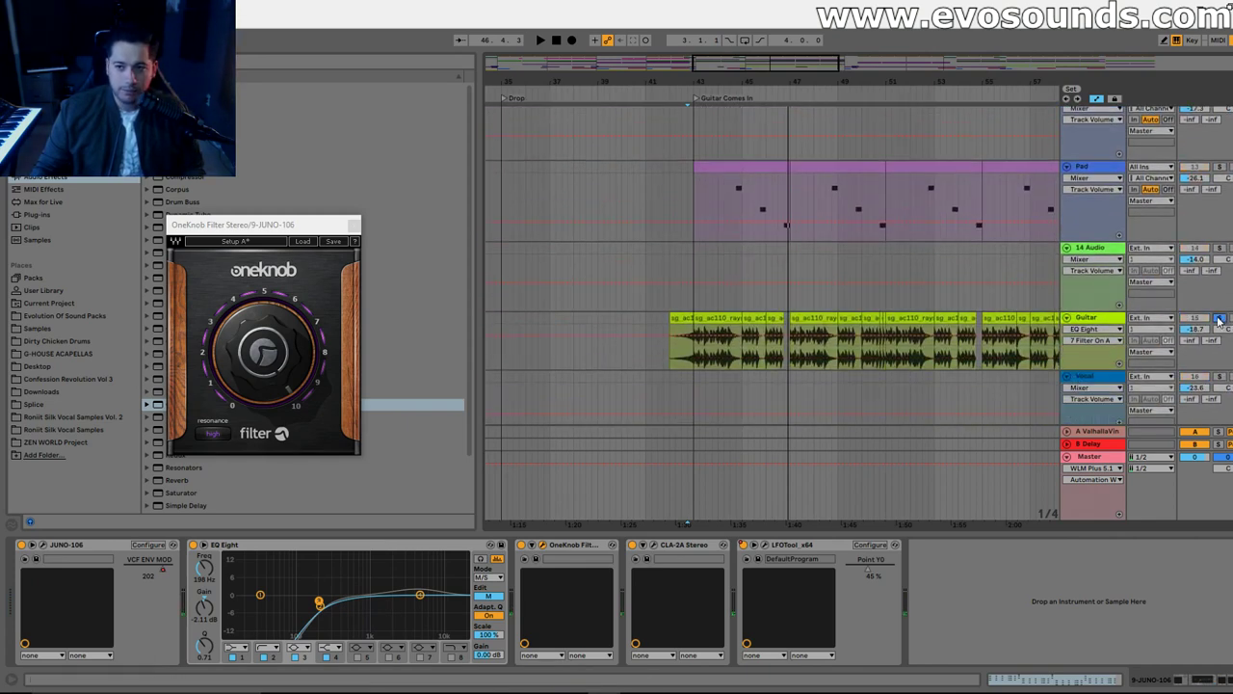
key("space")
scroll(925, 308, "up", 5)
scroll(919, 327, "up", 3)
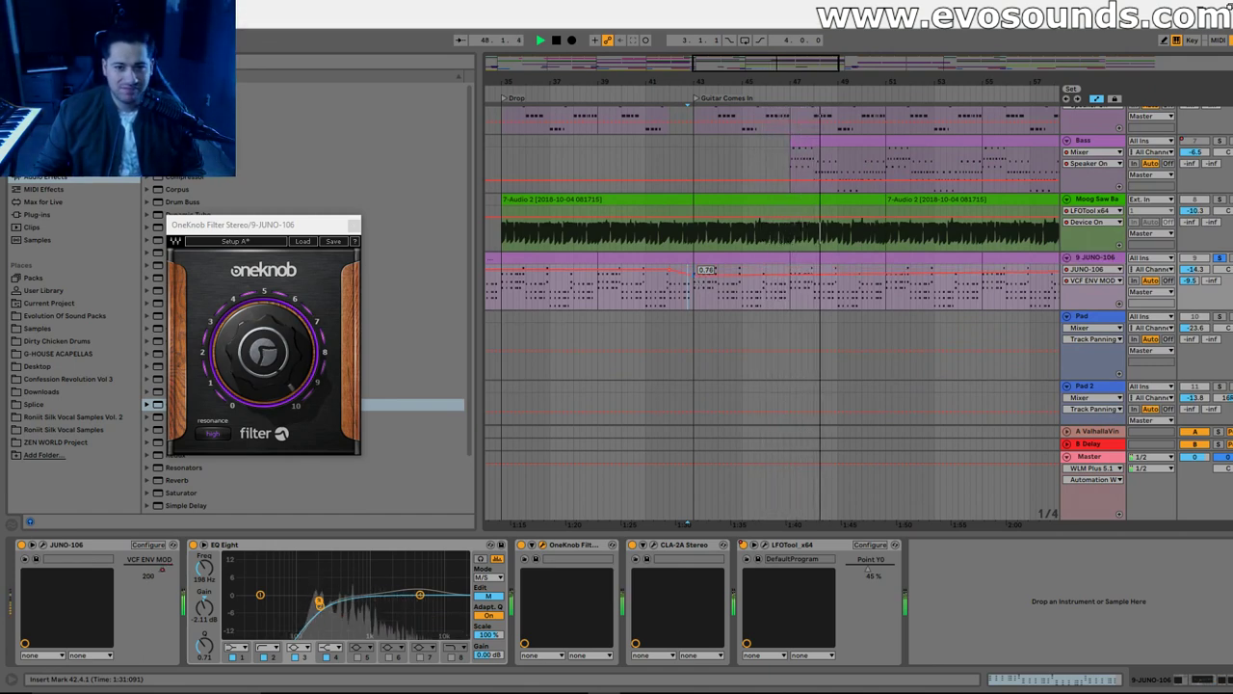
key("space")
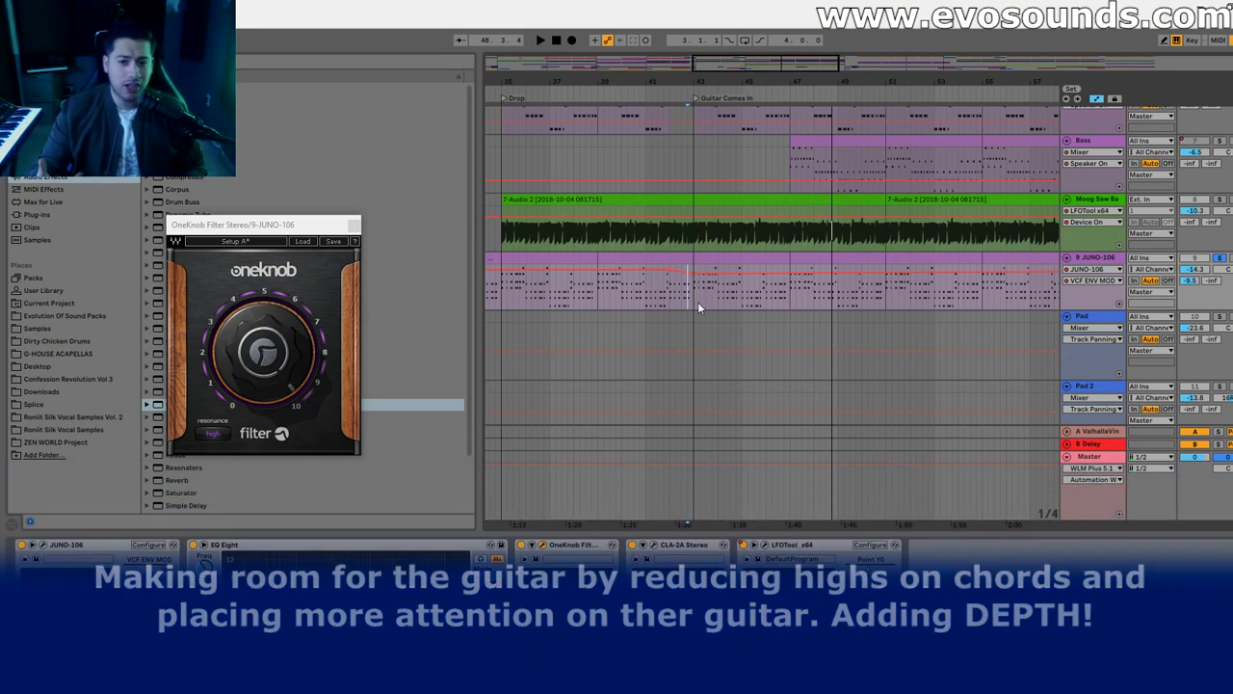
key("space")
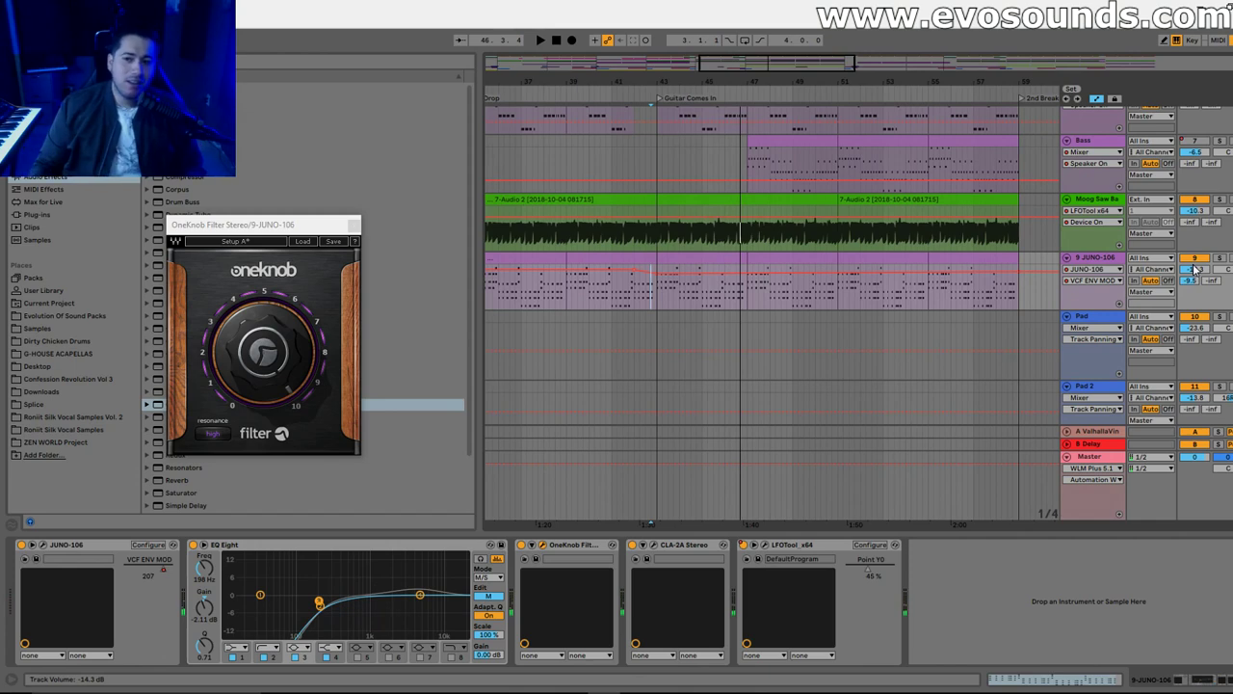
Lower the JUNO-106's track volume automation to -16.4 dB from Guitar Comes In and audition it soloed
left_click(1196, 271)
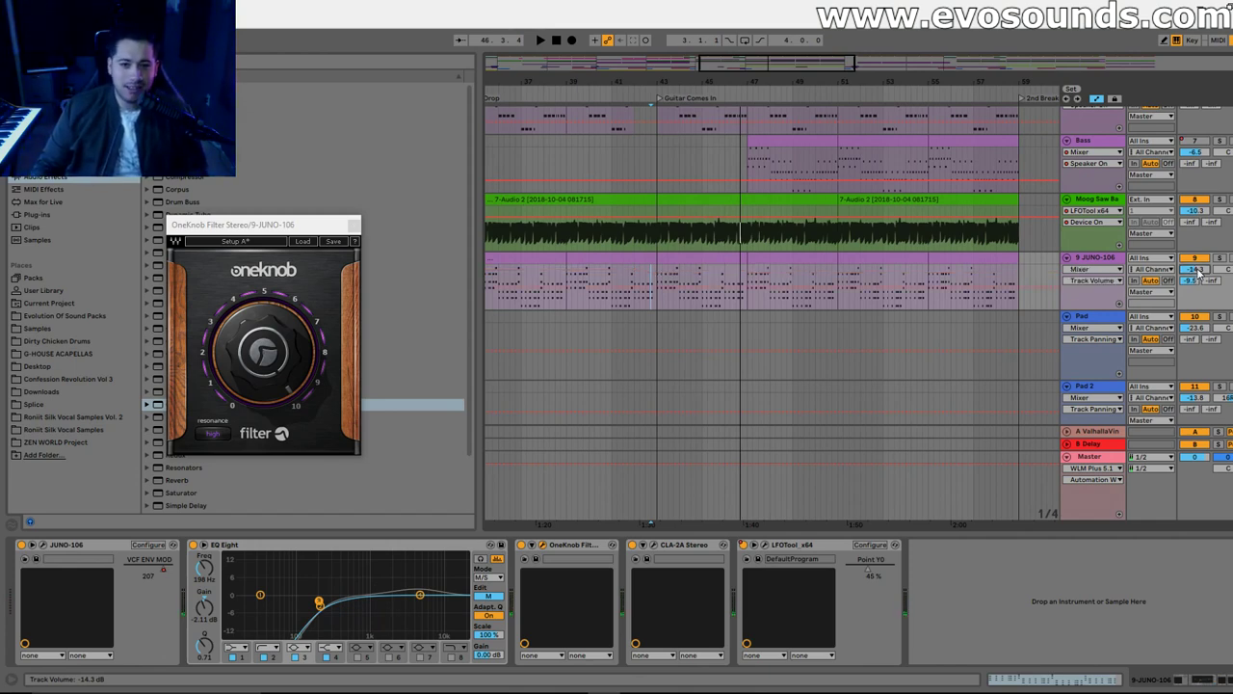
left_click_drag(655, 83, 671, 100)
key("plus")
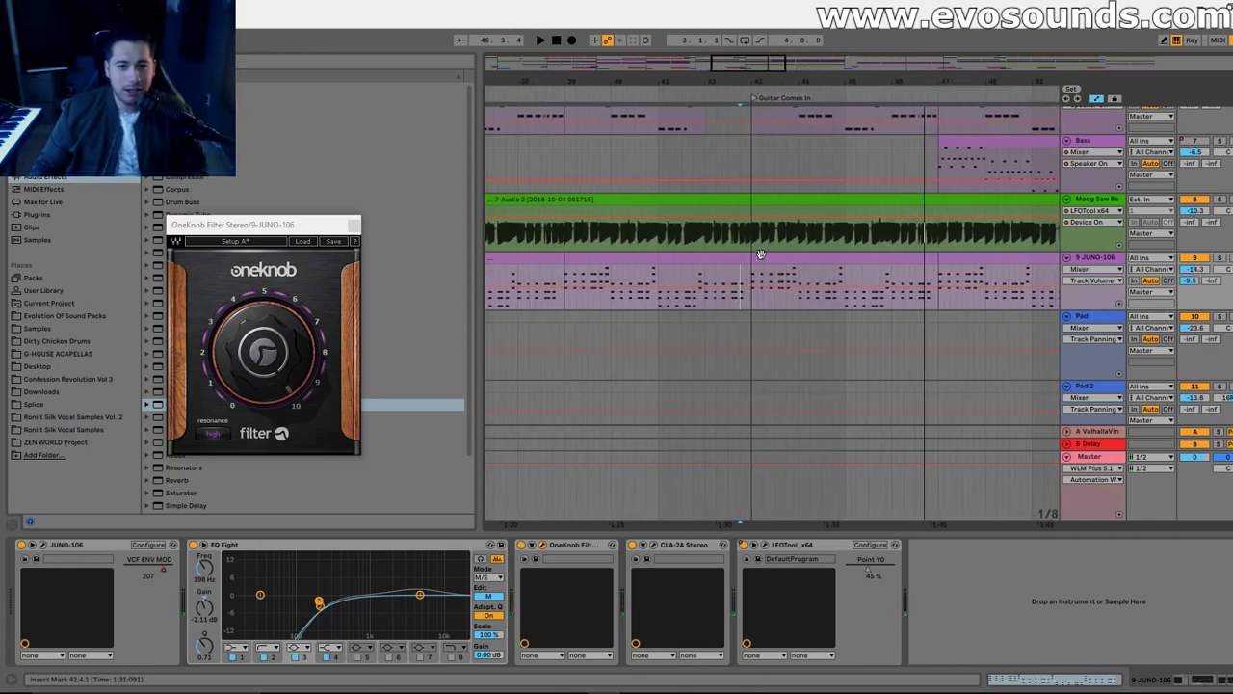
key("space")
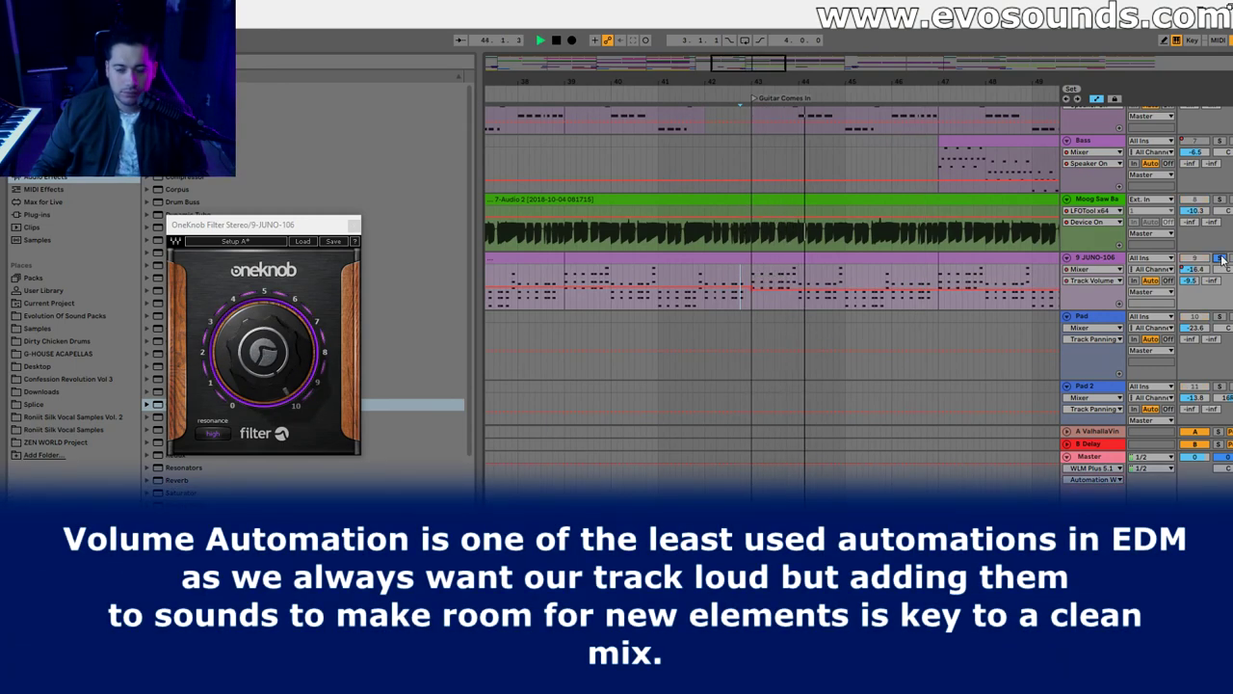
Display the JUNO-106's Valhalla reverb send in the Session mixer and its automation in the arrangement
left_click_drag(738, 67, 775, 38)
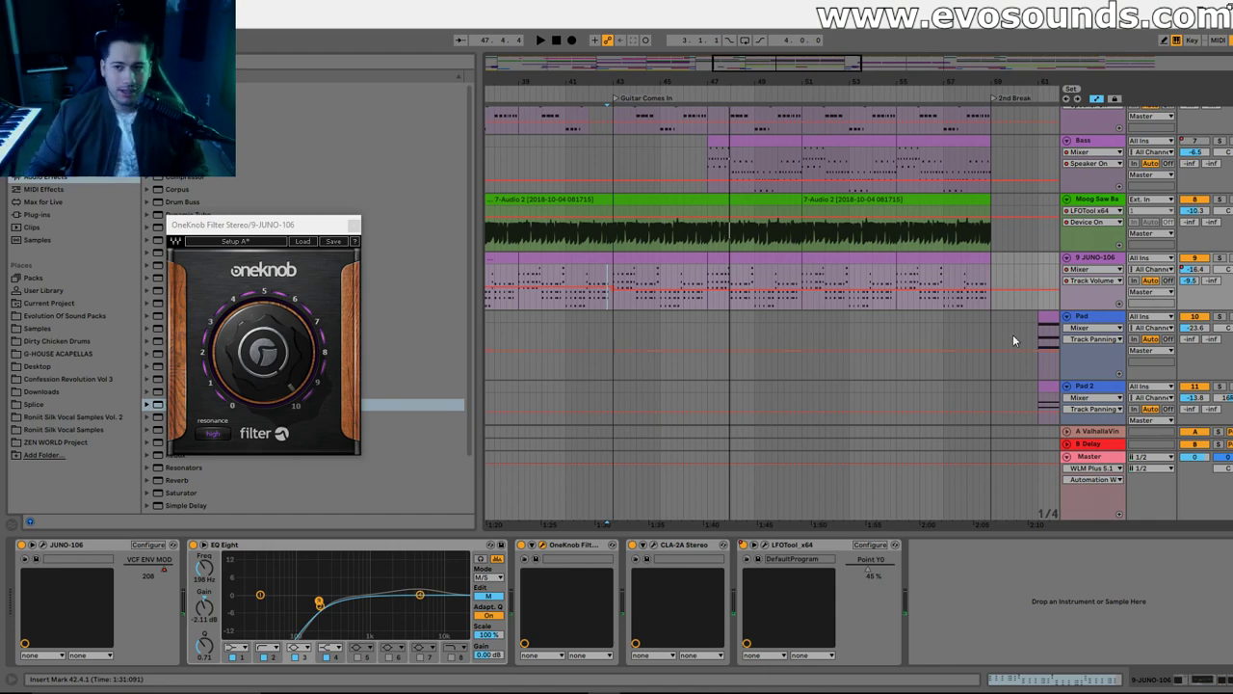
key("Tab")
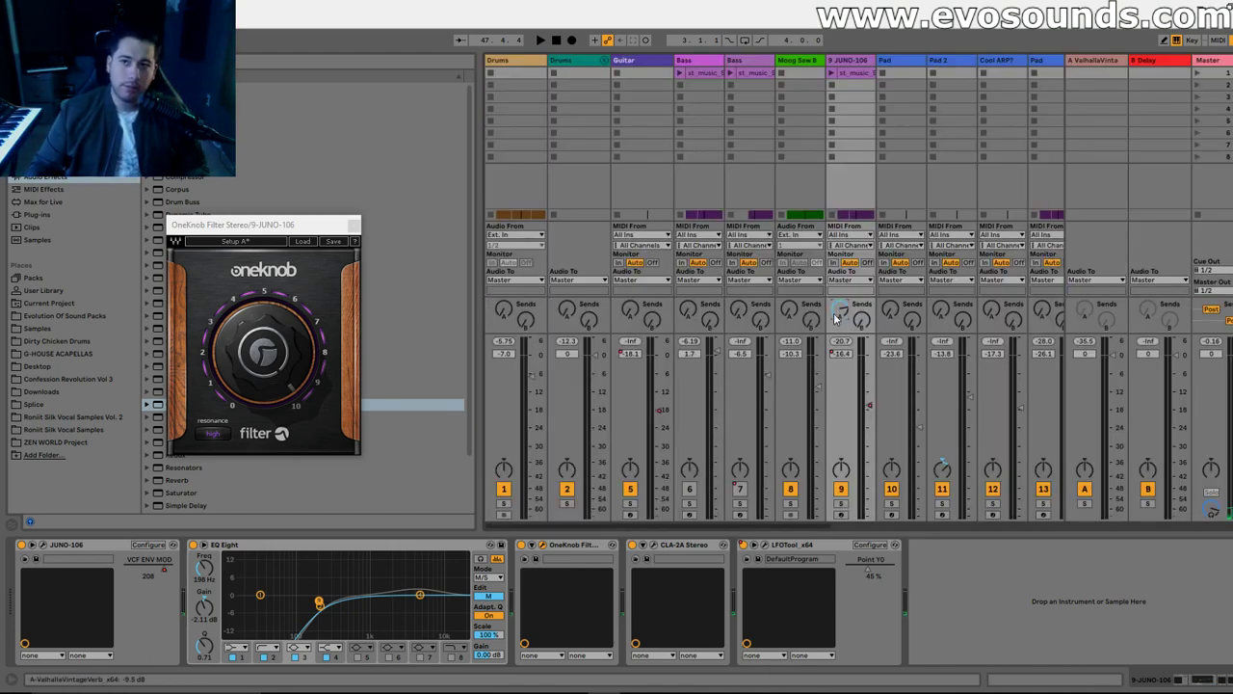
key("Tab")
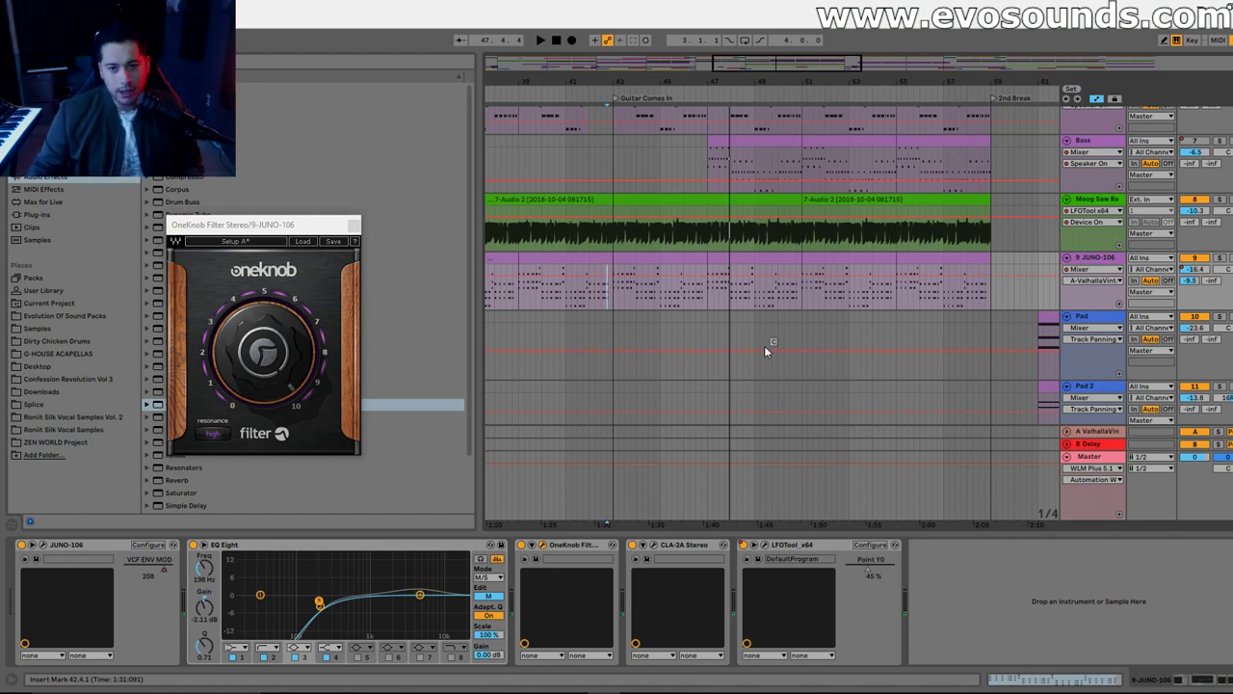
Play the Breakdown section from bar 19
scroll(1047, 276, "up", 5)
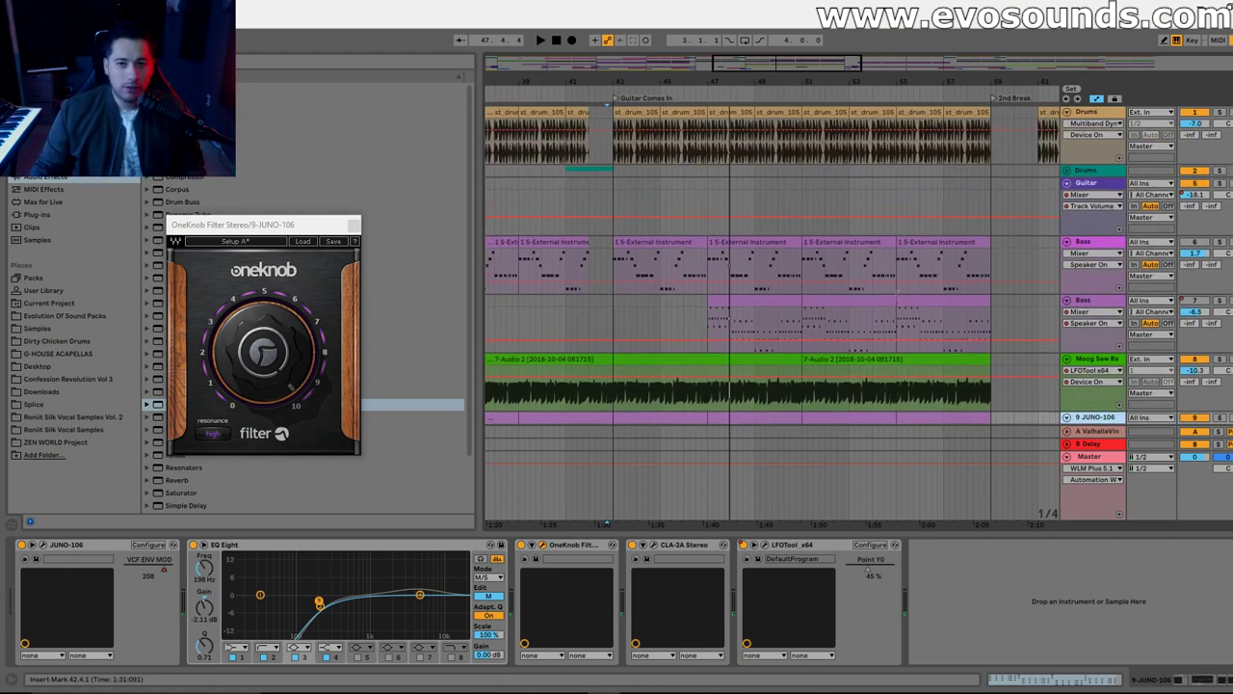
left_click_drag(821, 77, 749, 71)
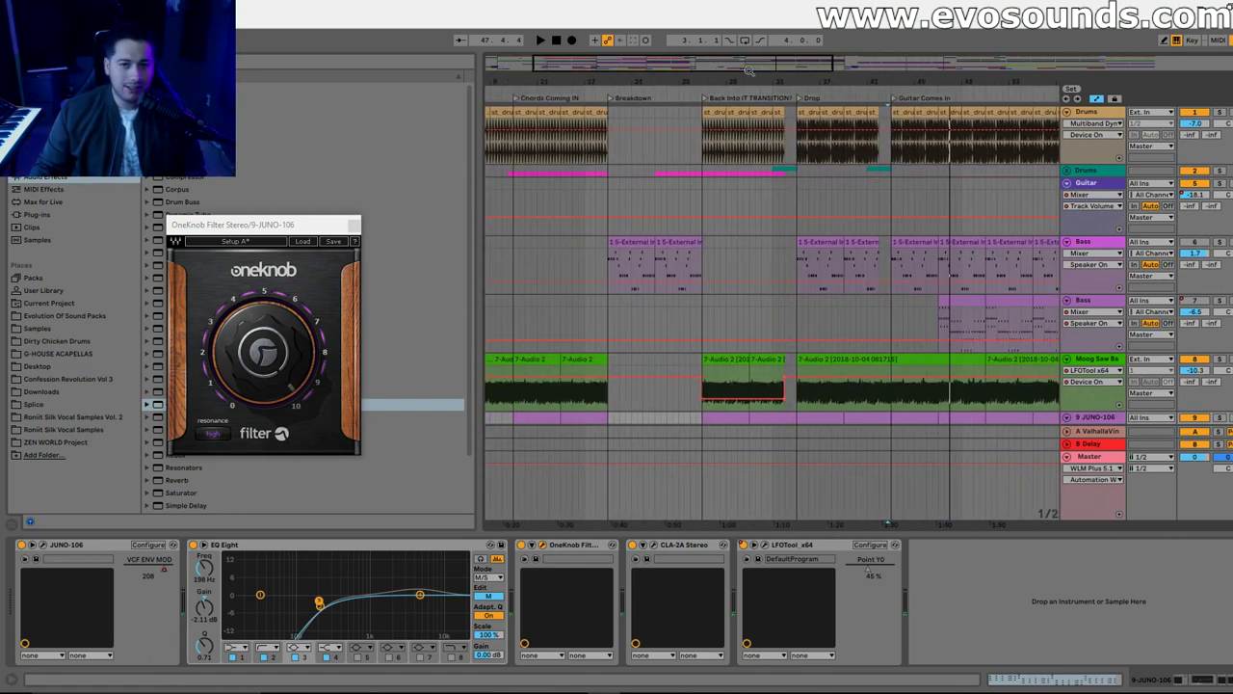
left_click(611, 156)
key("space")
left_click_drag(627, 57, 727, 129)
key("space")
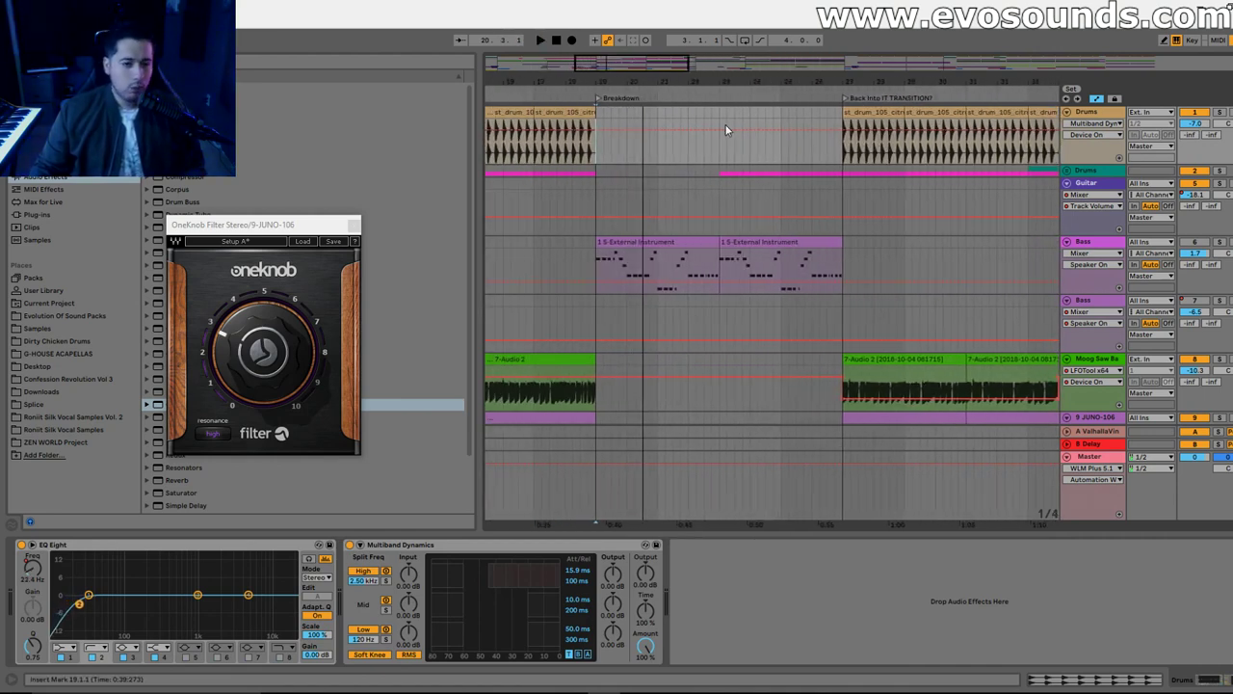
Fill the Breakdown from bar 19 with four copies of the Drop's first drum clip and close the OneKnob Filter window
left_click_drag(648, 69, 665, 21)
left_click(864, 112)
left_click(585, 117)
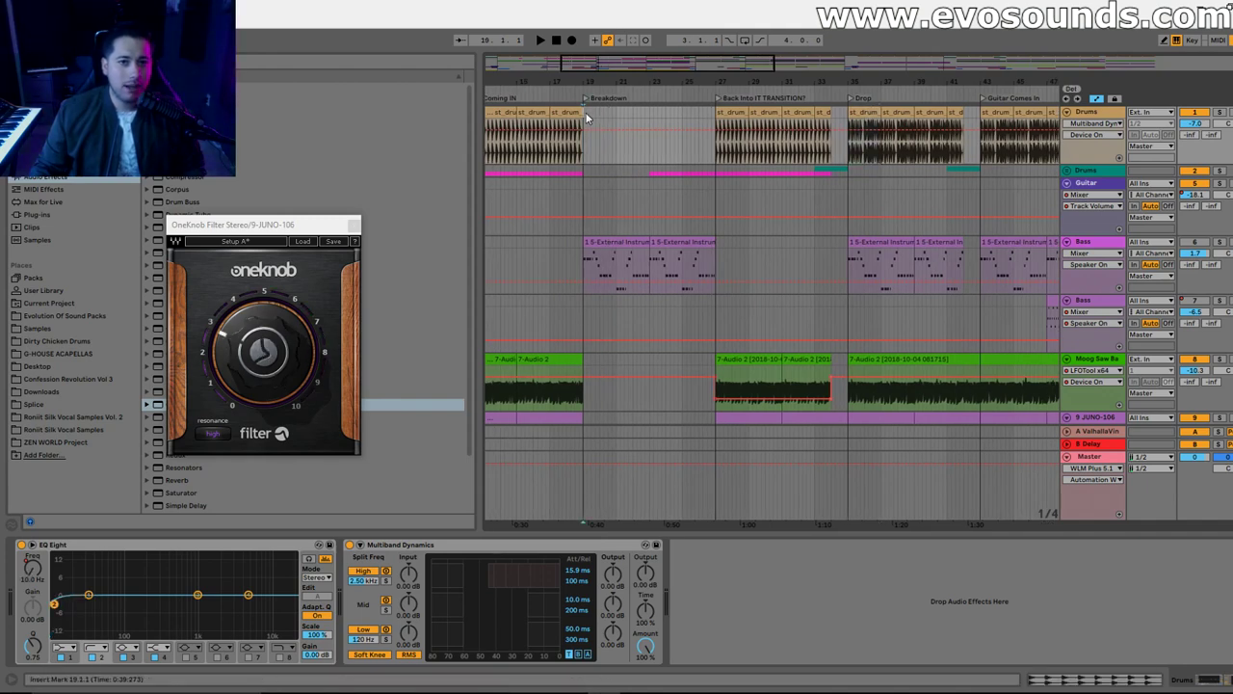
key("space")
left_click_drag(611, 63, 611, 106)
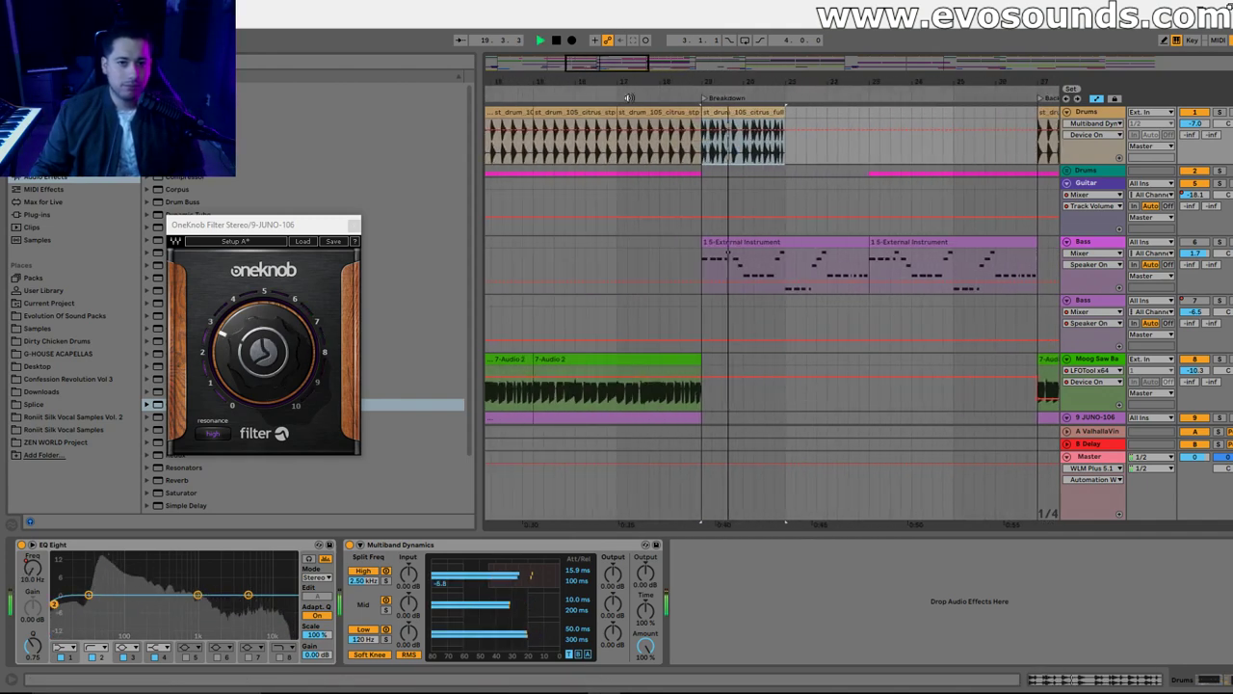
key("ctrl+d")
key("ctrl+d")
key("ctrl+d")
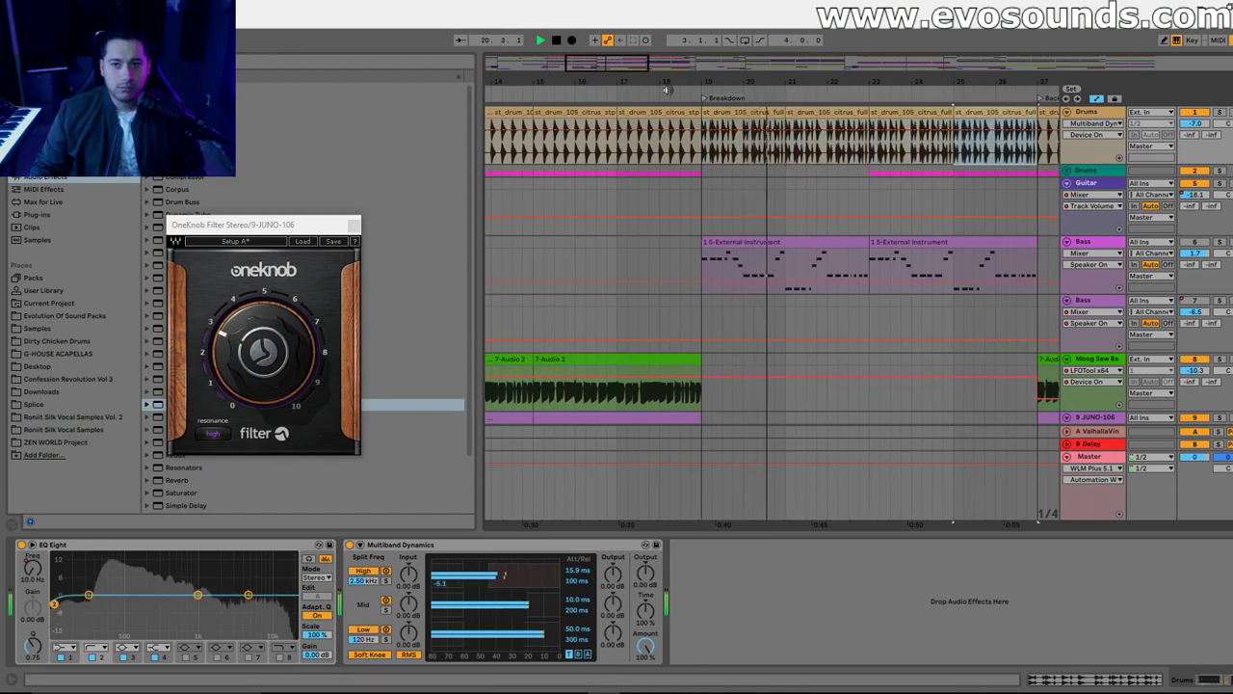
left_click(353, 225)
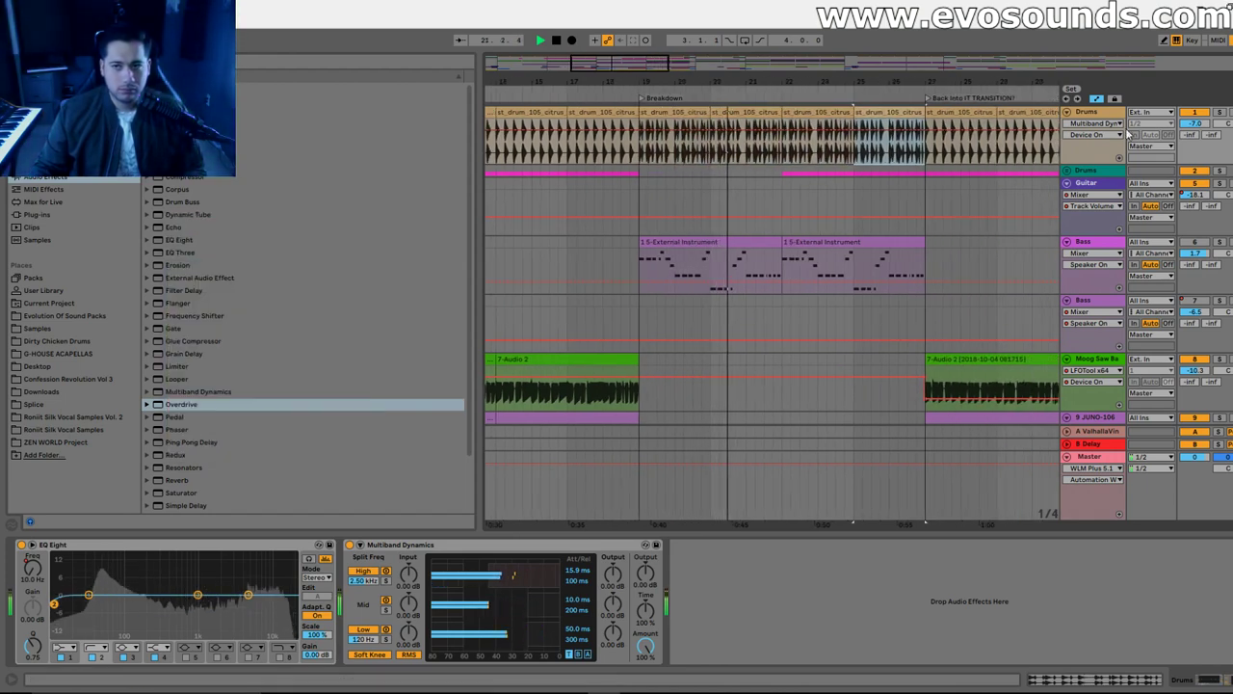
key("space")
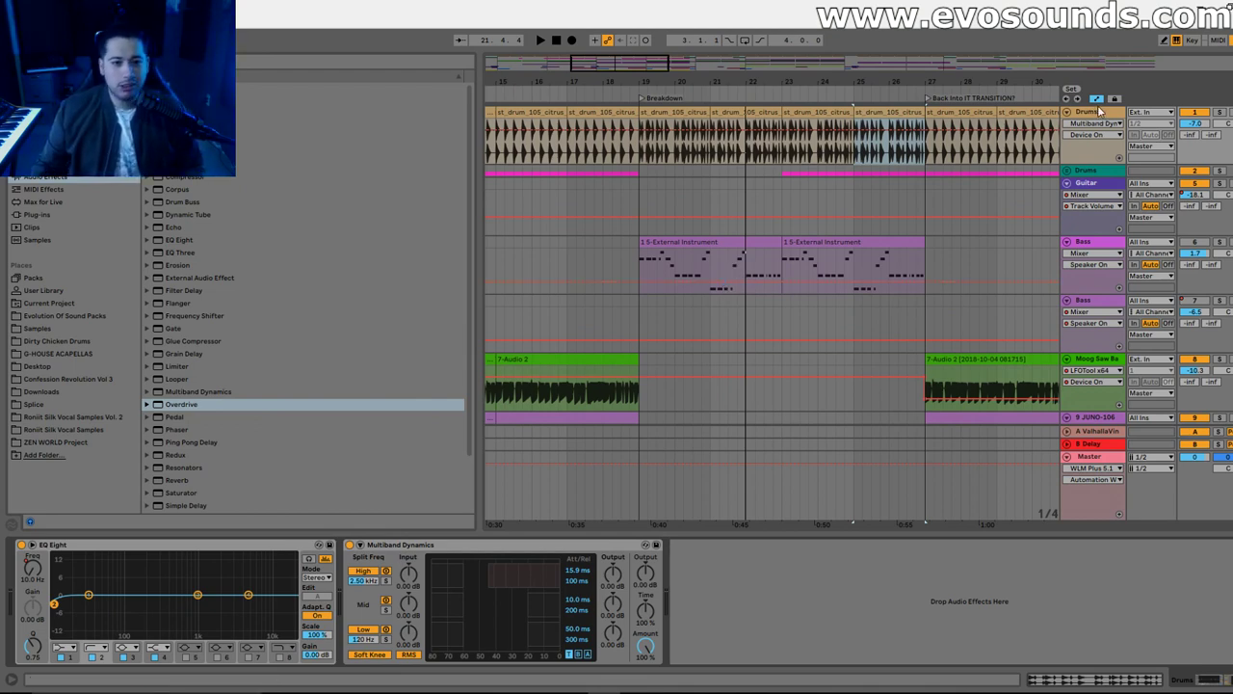
Automate the Drums EQ Eight's band 2 frequency to sweep down to 10 Hz through the early Breakdown and rise again toward bar 27
key("ctrl+f")
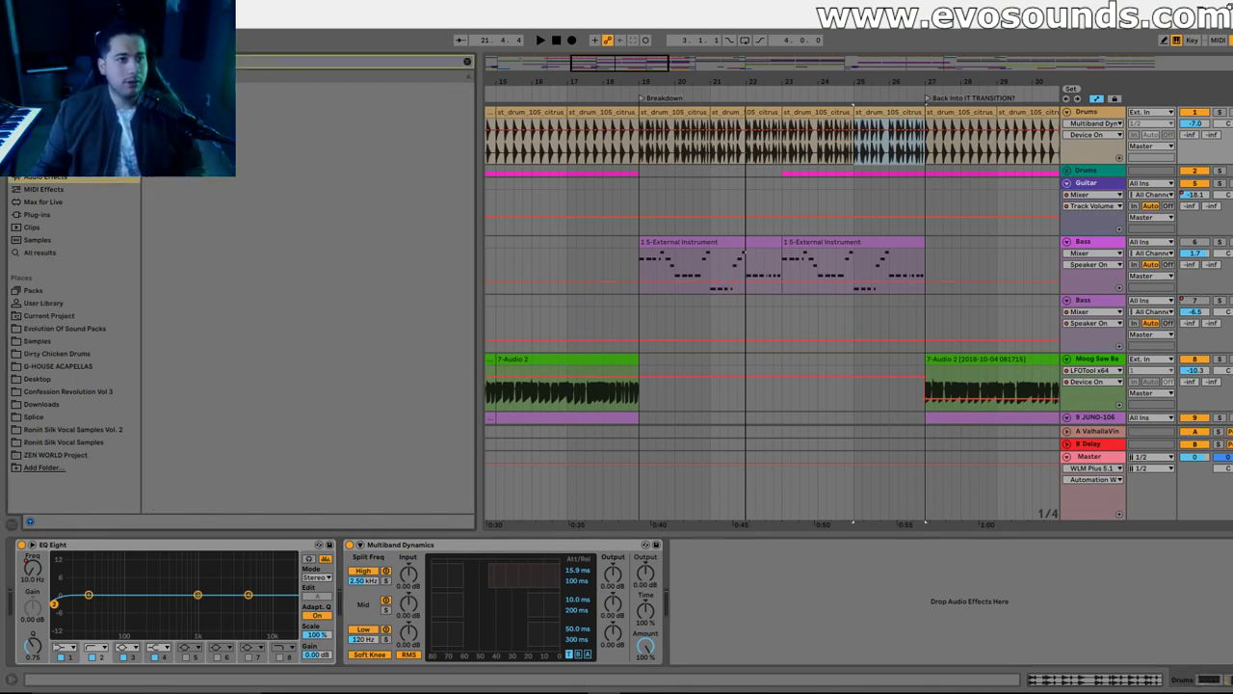
left_click(37, 569)
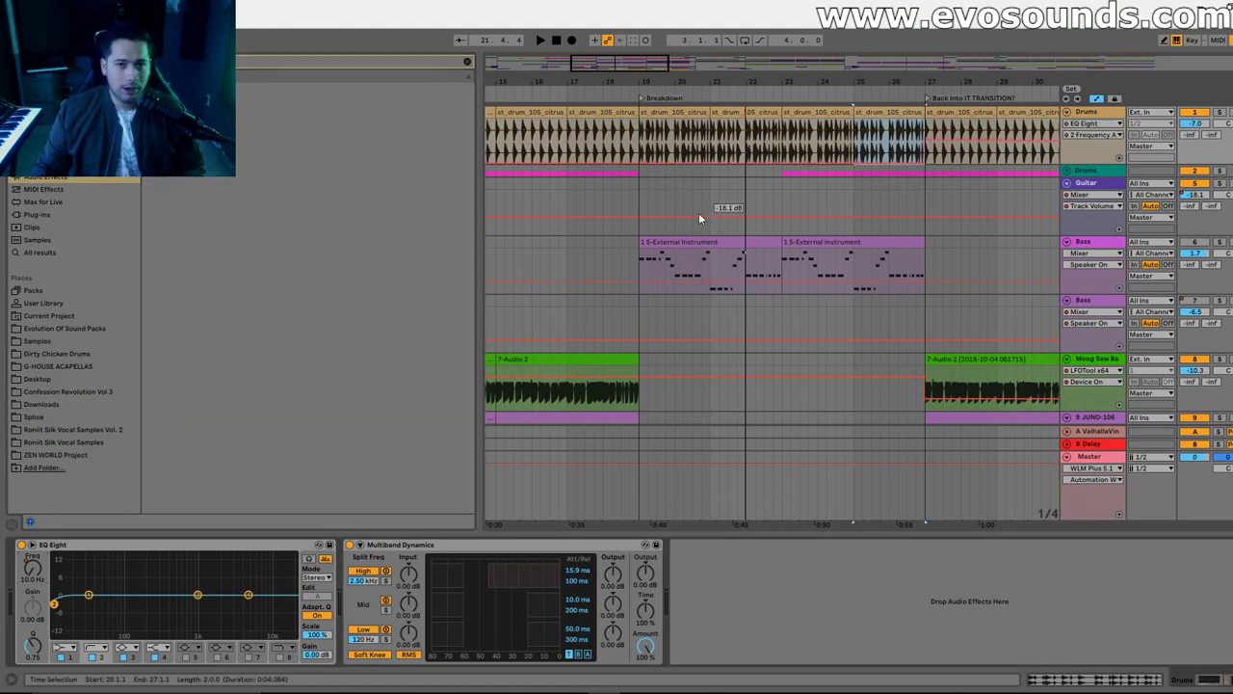
left_click_drag(646, 167, 738, 162)
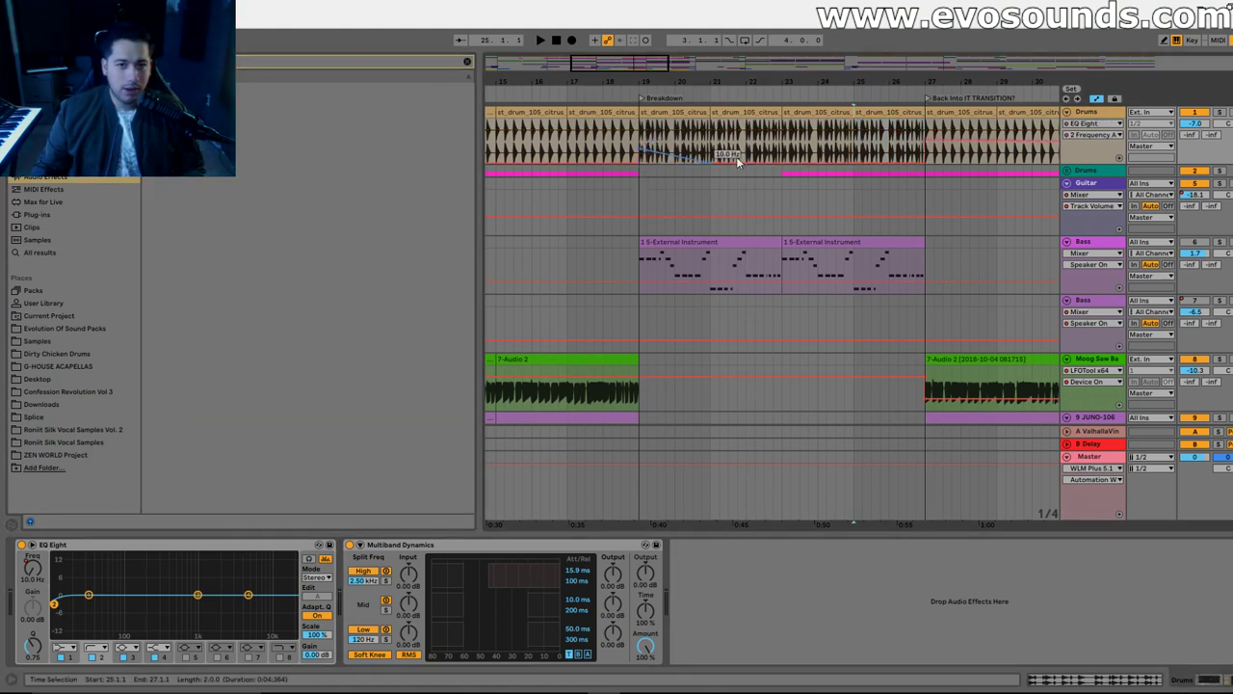
left_click_drag(921, 158, 854, 166)
left_click(853, 163)
left_click(711, 162)
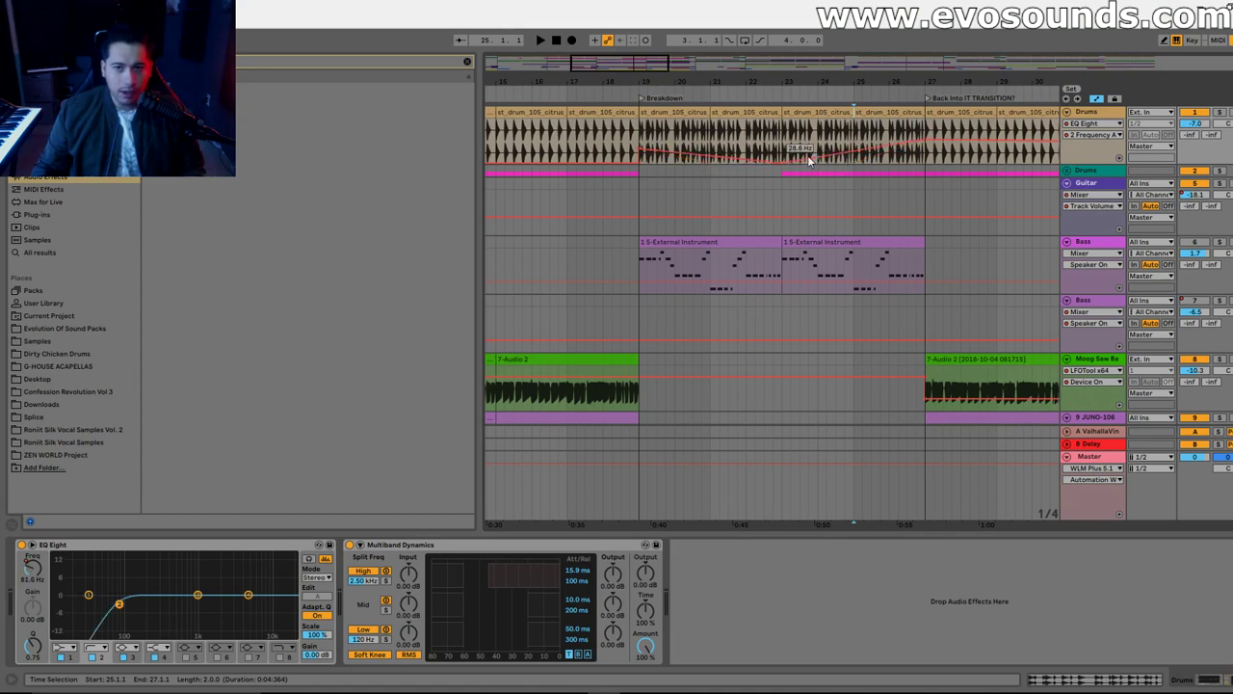
Remove the dip in the Drums EQ Eight band 2 frequency automation for a gentle Breakdown rise and play from bar 19
left_click_drag(781, 166, 923, 145)
left_click(673, 111)
key("space")
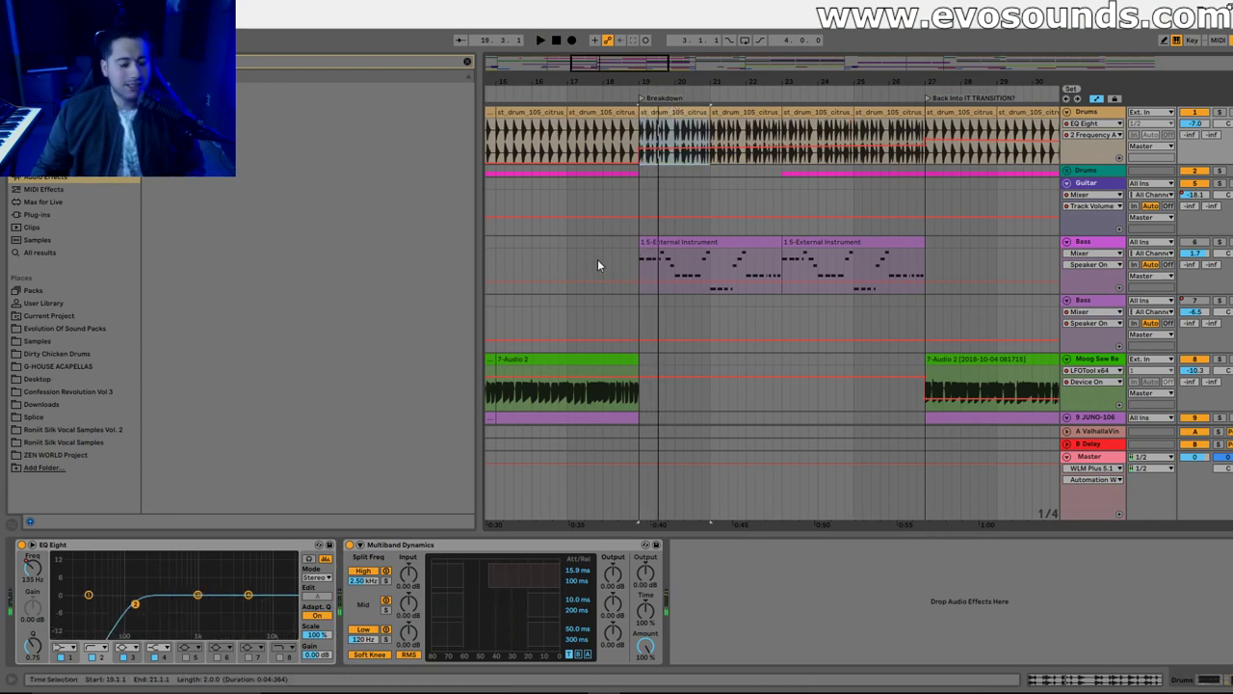
Enable band 8 of the Drums EQ Eight as a high cut at 1.78 kHz and play the Breakdown
left_click(289, 655)
left_click_drag(289, 606, 216, 605)
key("space")
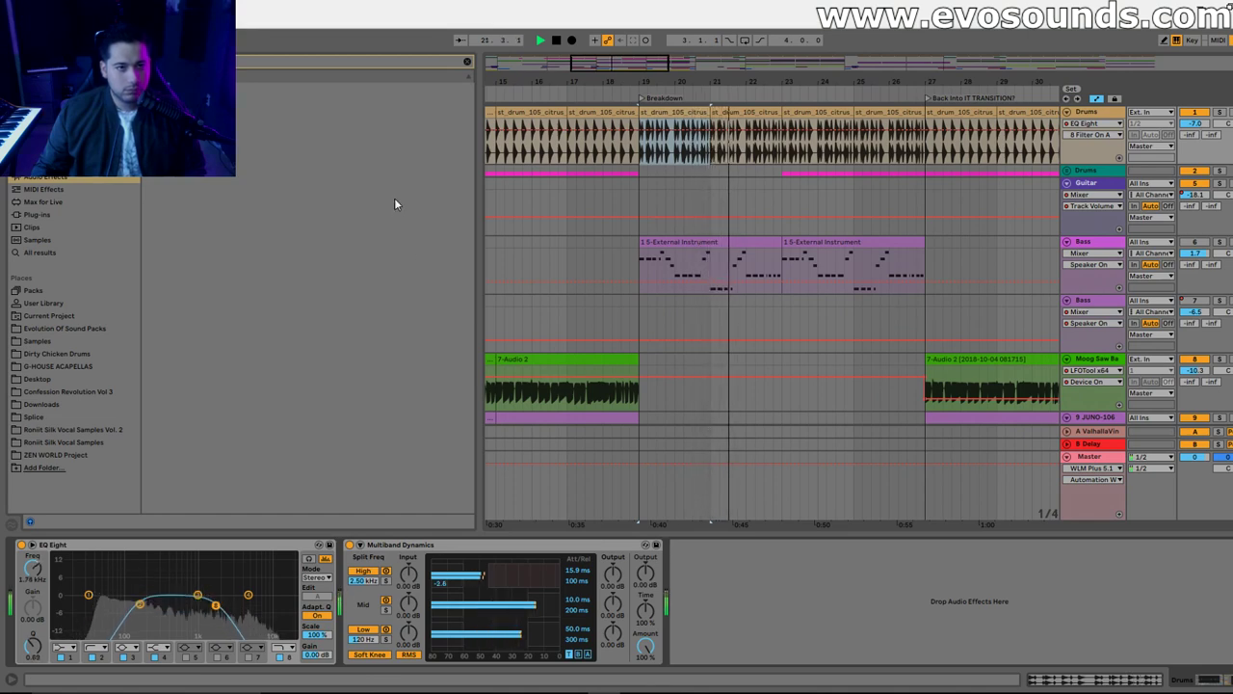
key("space")
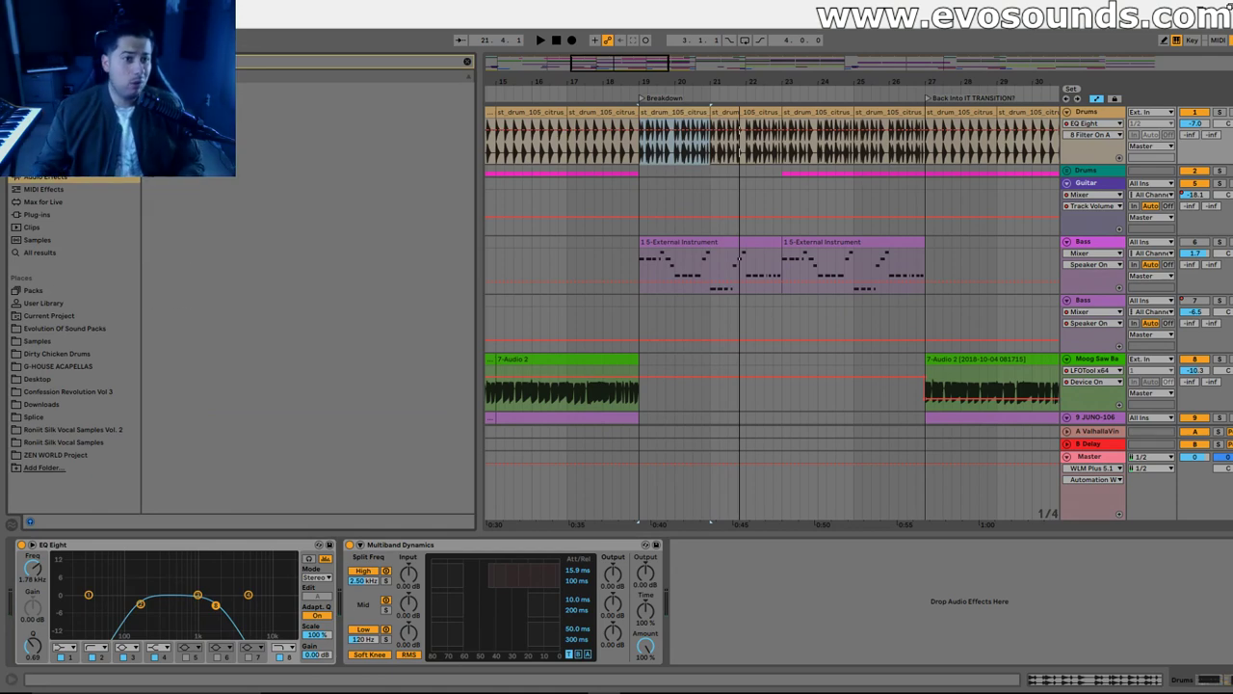
Insert a Reverb after the Drums EQ Eight, enable Lo Cut, and set its input filter to 1.24 kHz and 4.04 with Drums soloed
left_click_drag(328, 127, 340, 564)
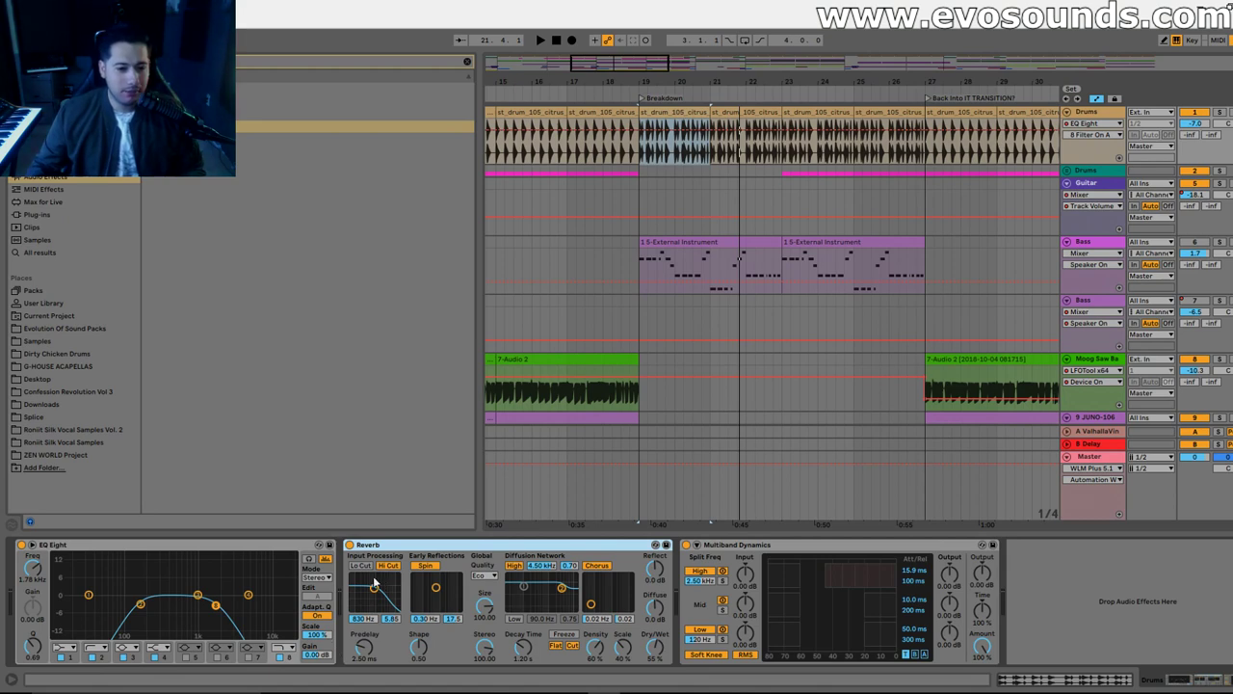
left_click(361, 566)
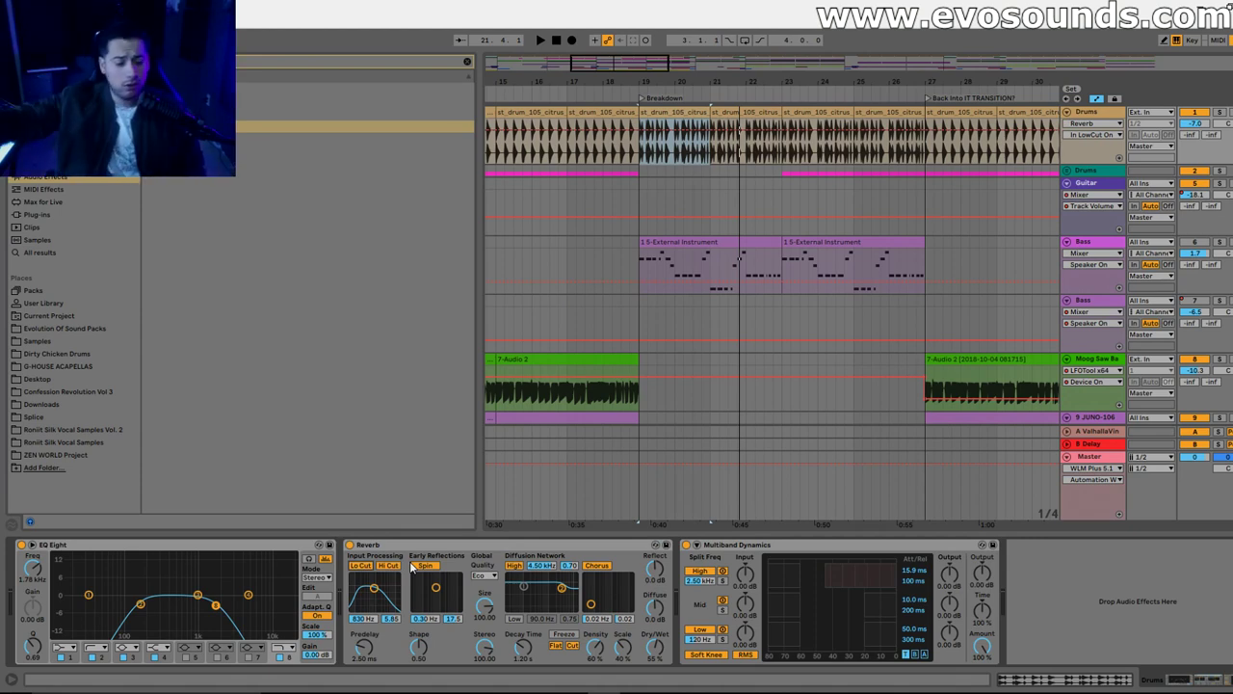
left_click_drag(373, 588, 378, 592)
left_click(1220, 112)
key("space")
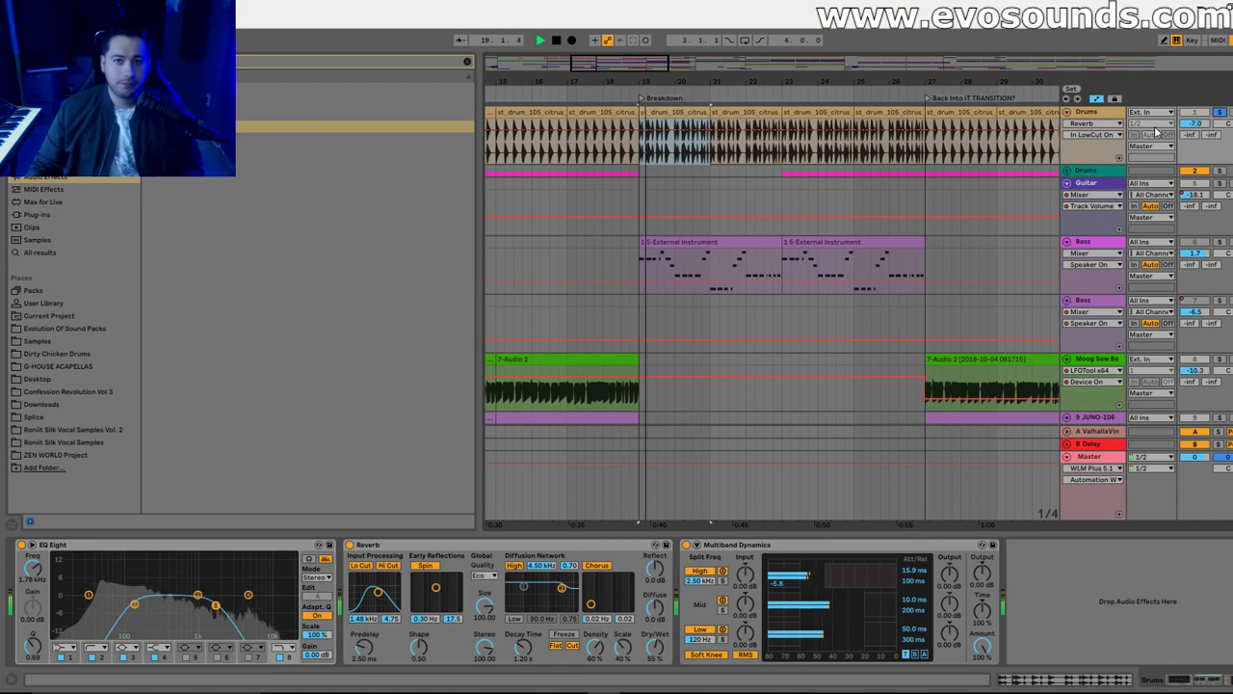
left_click_drag(378, 591, 376, 595)
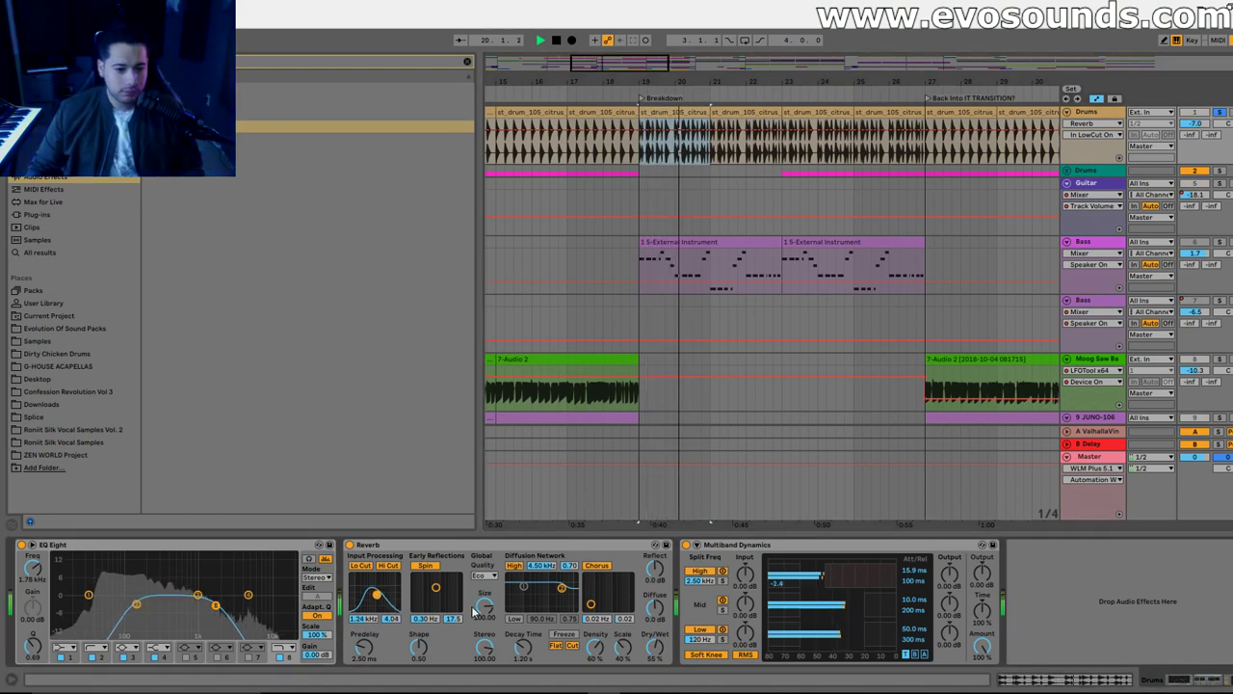
Set the Reverb's size to 108.09 and decay time to 743 ms, and compare playback with the Reverb off and on
key("space")
mouse_move(488, 602)
left_mouse_down()
mouse_move(488, 621)
mouse_move(488, 592)
left_mouse_up()
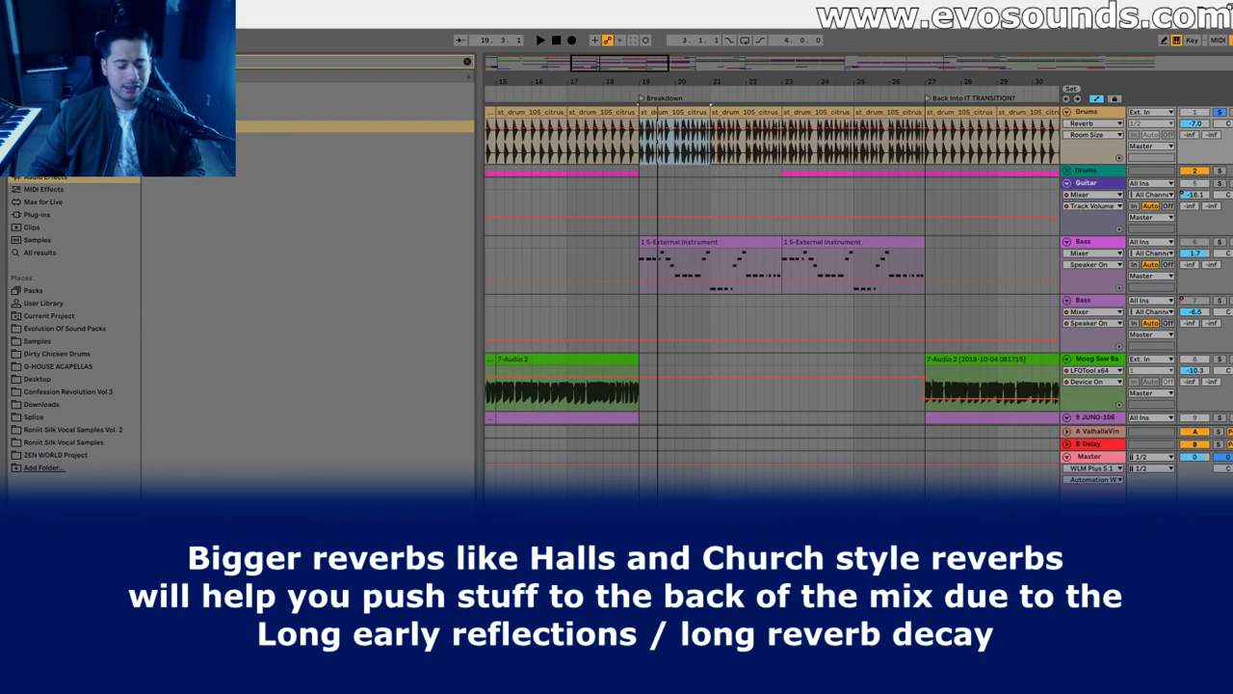
key("space")
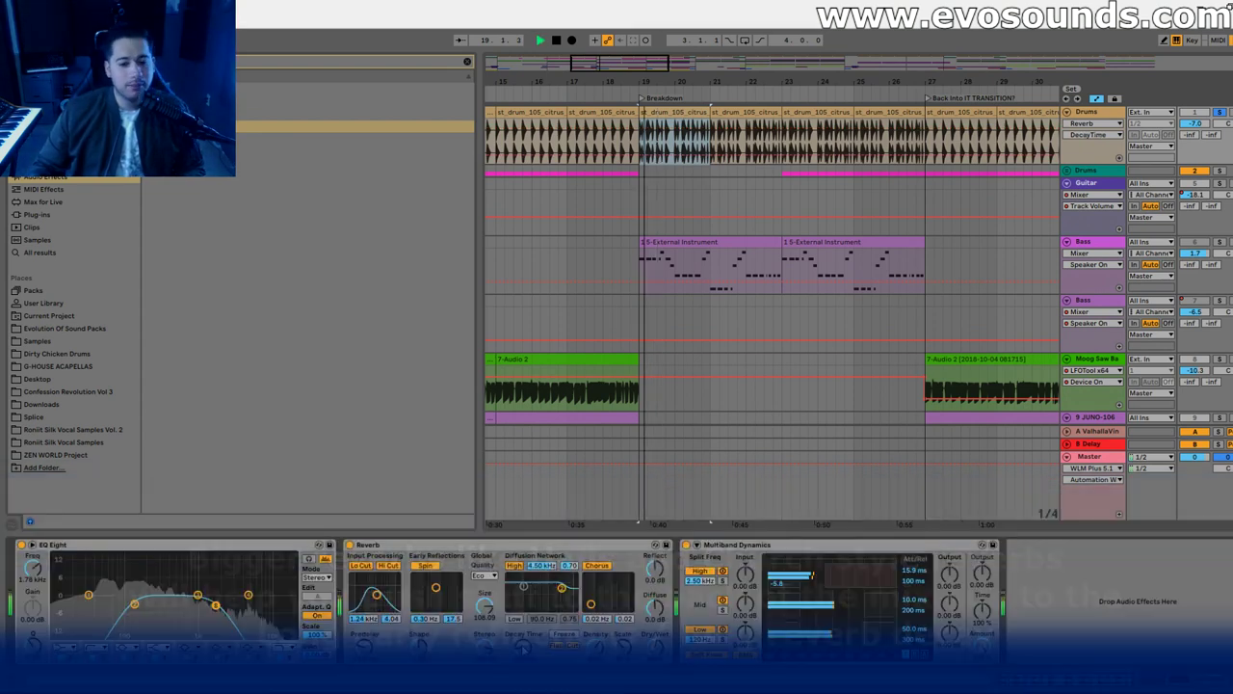
left_click(350, 545)
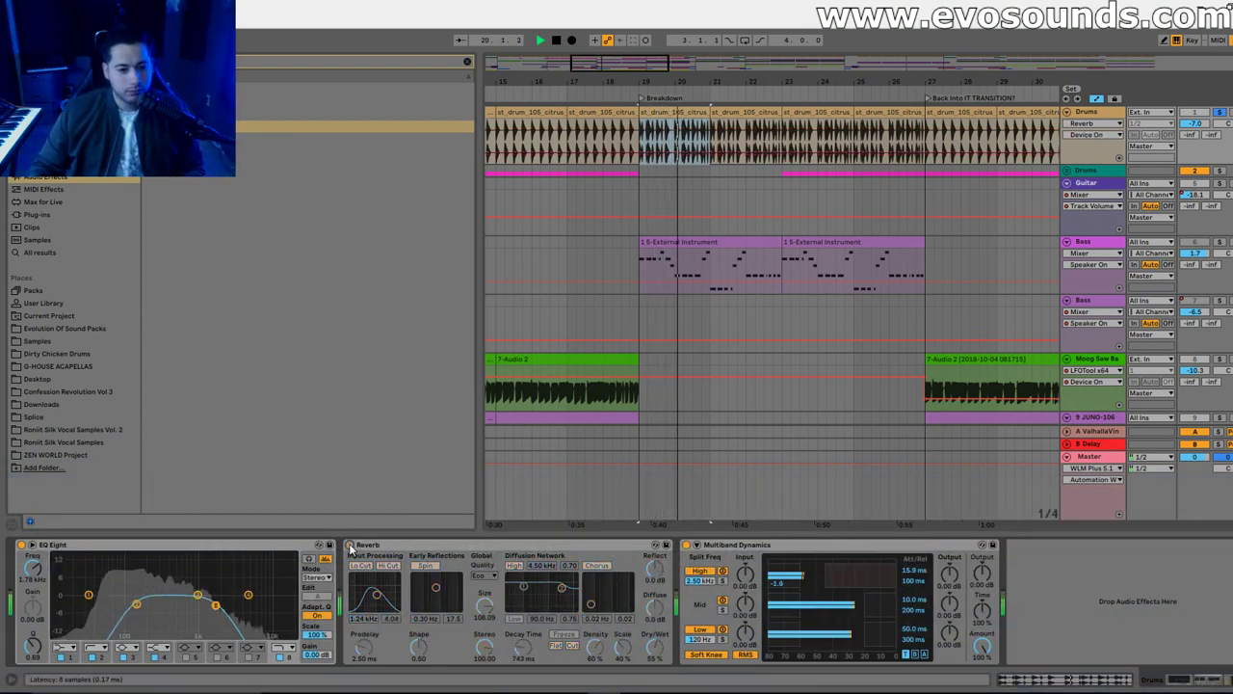
left_click(350, 545)
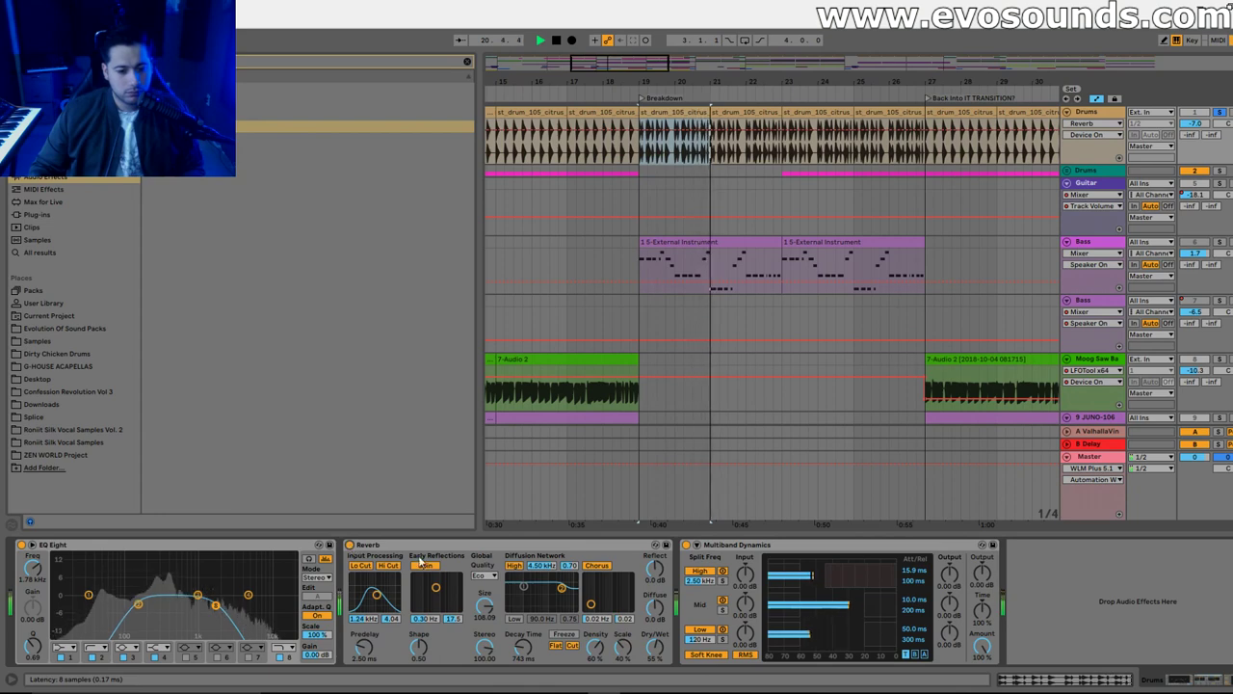
Set the Reverb's Dry/Wet to 82% and its decay time to 932 ms during playback
left_click_drag(655, 646, 654, 597)
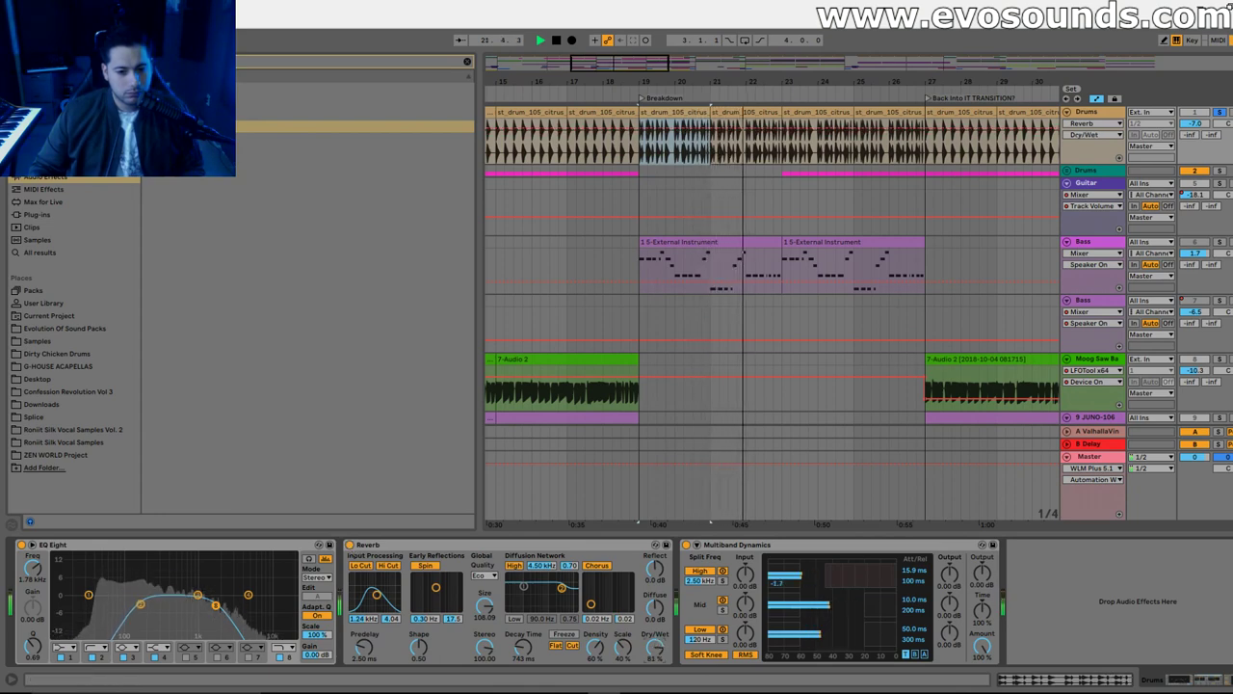
mouse_move(523, 646)
left_mouse_down()
mouse_move(523, 631)
mouse_move(524, 652)
left_mouse_up()
key("space")
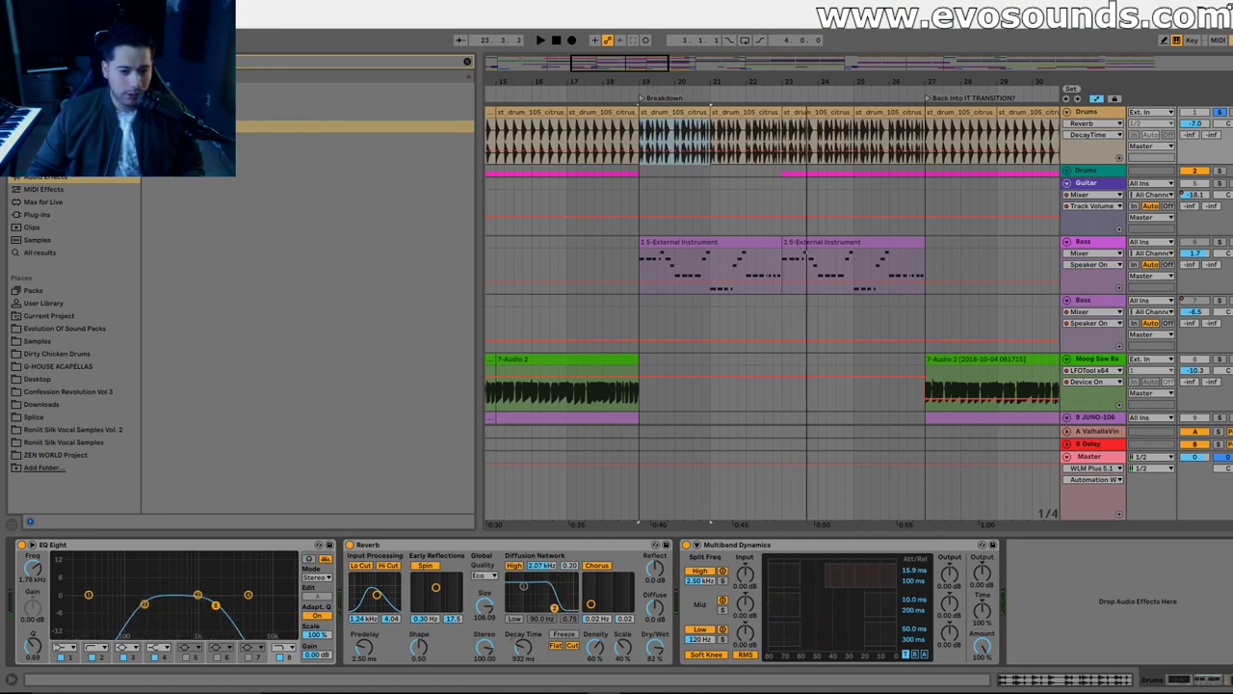
Set the Reverb's diffusion network High shelf to 796 Hz and 0.20, and enable the Low shelf at 142 Hz and 0.20
key("space")
left_click_drag(535, 609, 551, 607)
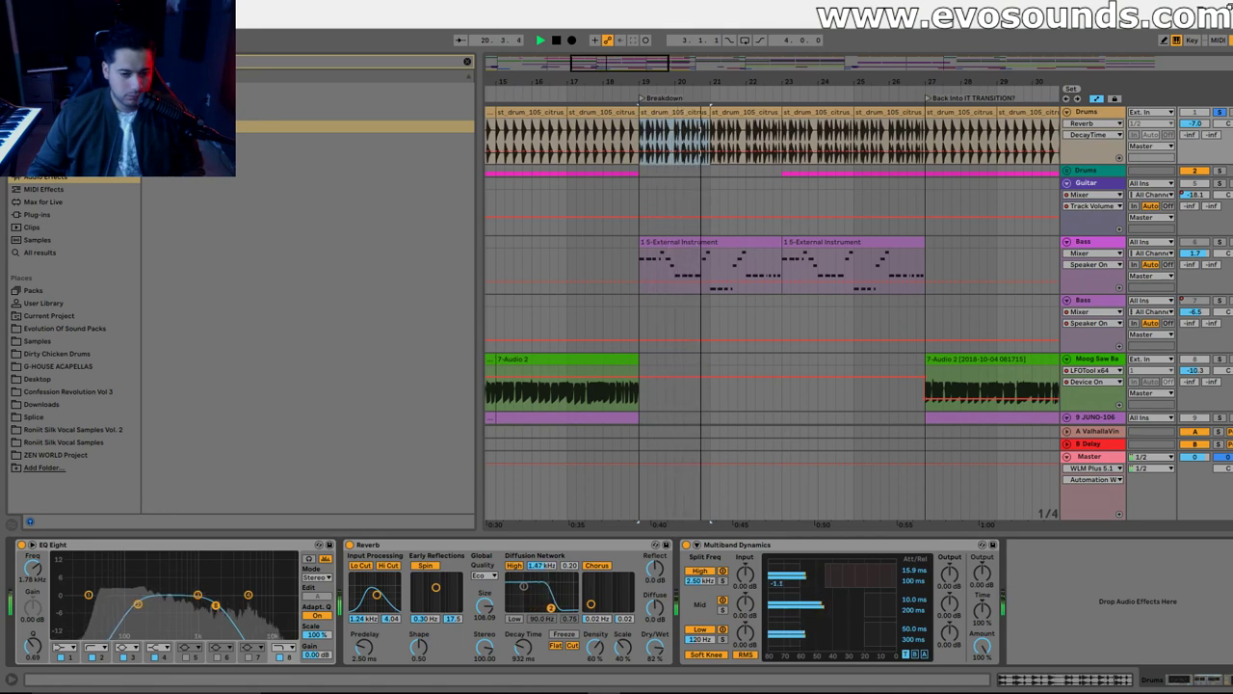
left_click(515, 619)
mouse_move(524, 585)
left_mouse_down()
mouse_move(523, 608)
mouse_move(546, 608)
mouse_move(528, 607)
left_mouse_up()
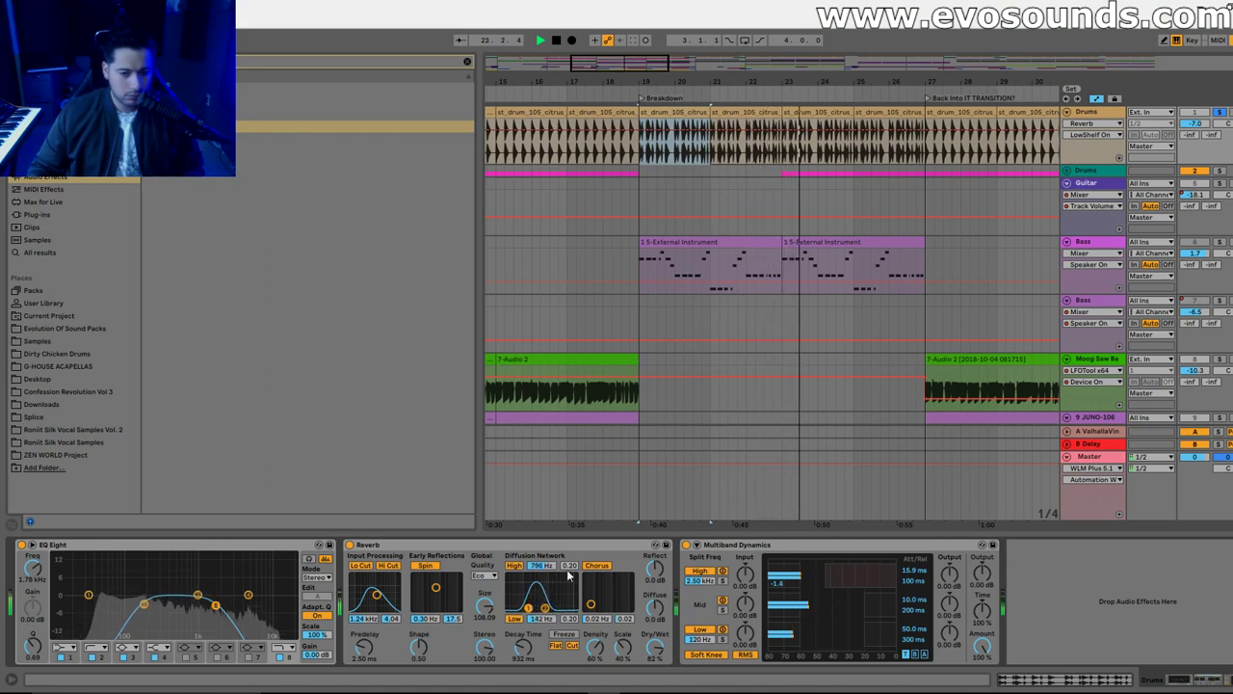
key("space")
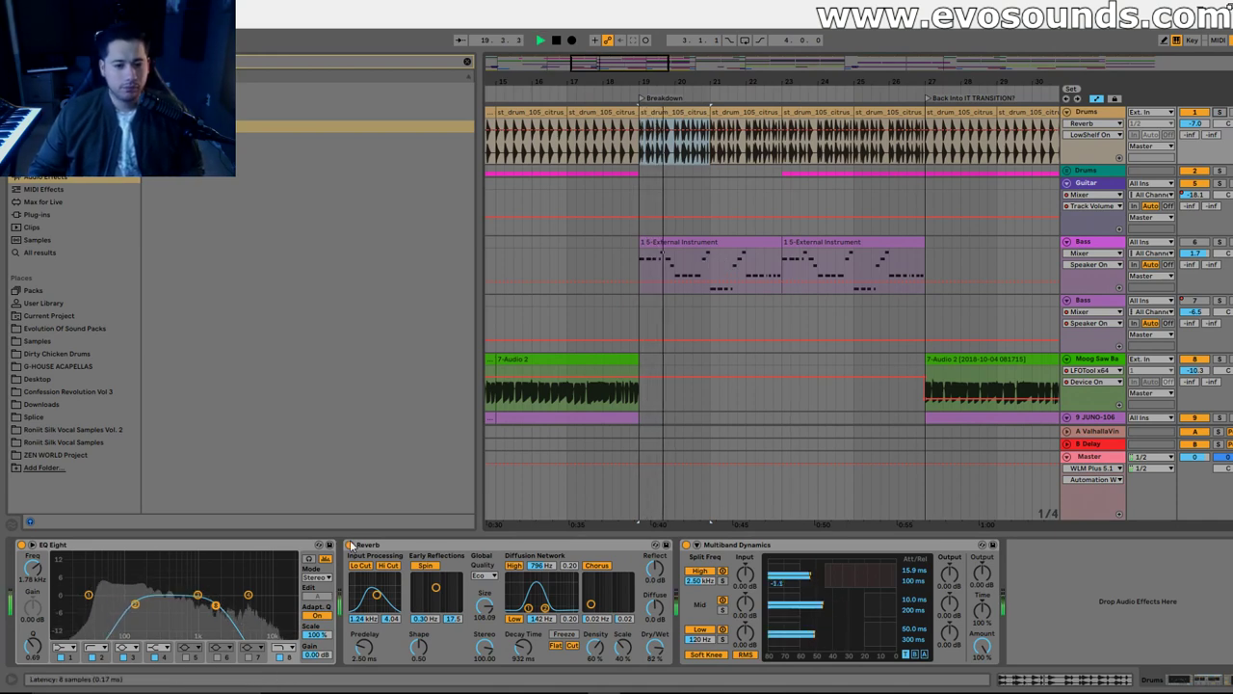
Set the Reverb's decay time to 1.42 s and compare the drums with the Reverb off and on
left_click(520, 658)
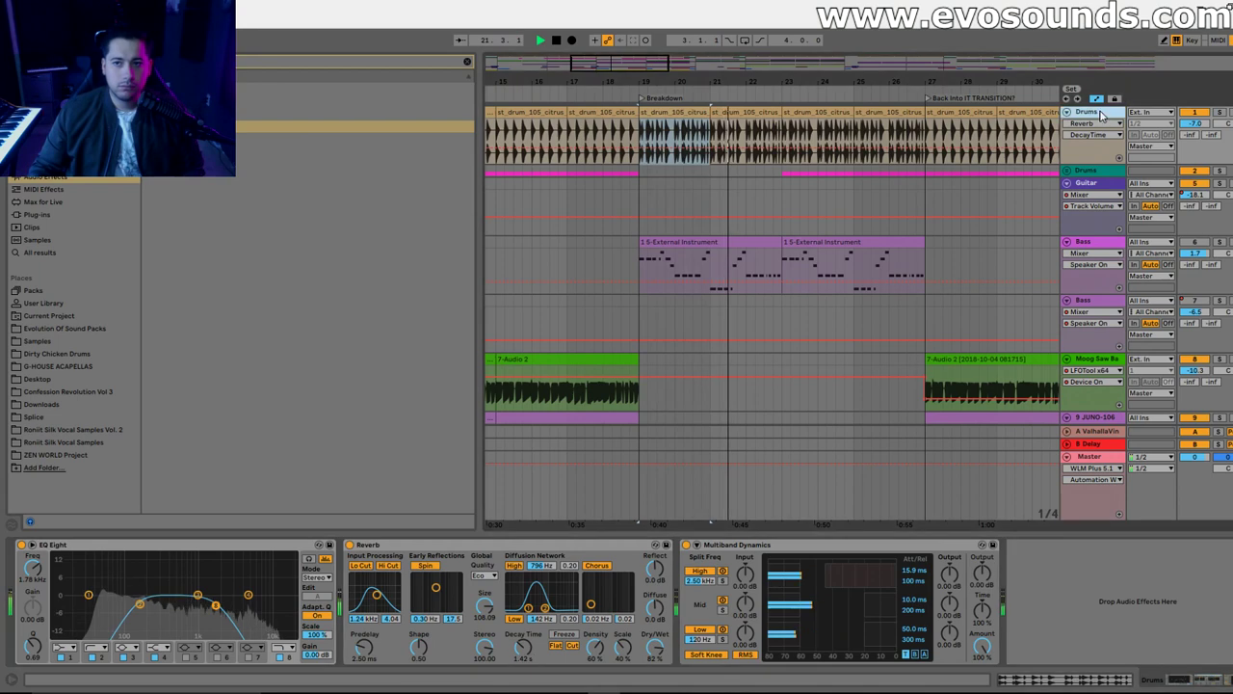
left_click(350, 546)
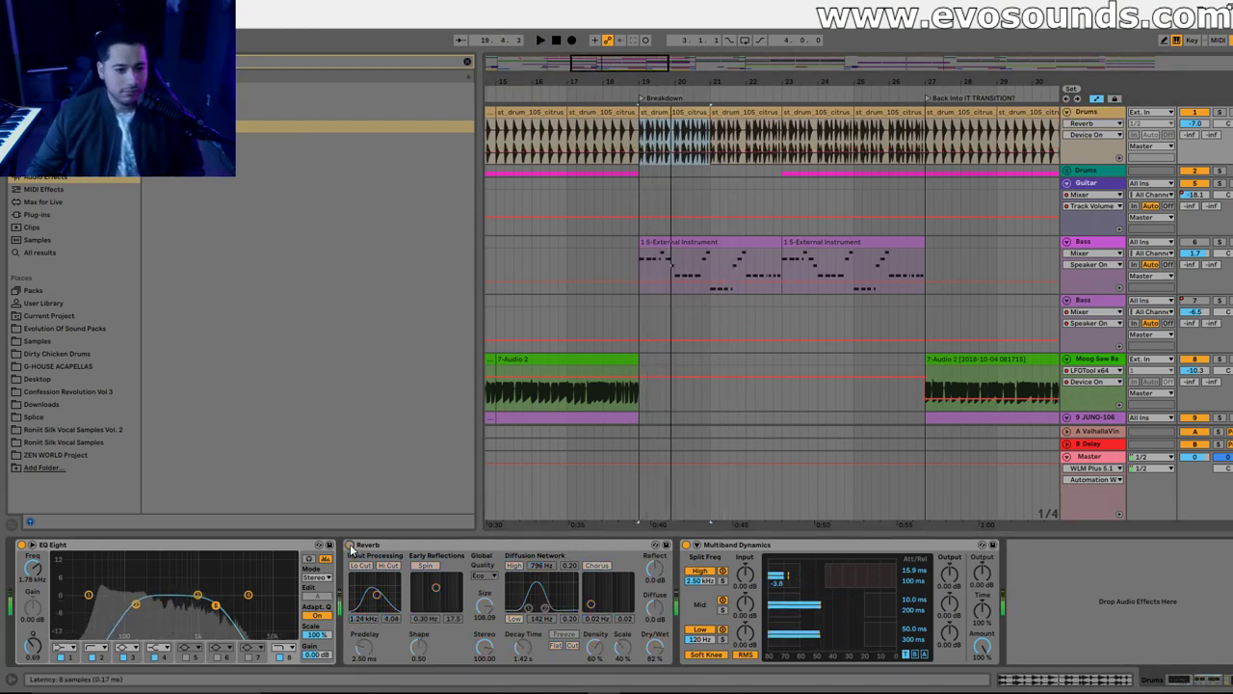
left_click(350, 545)
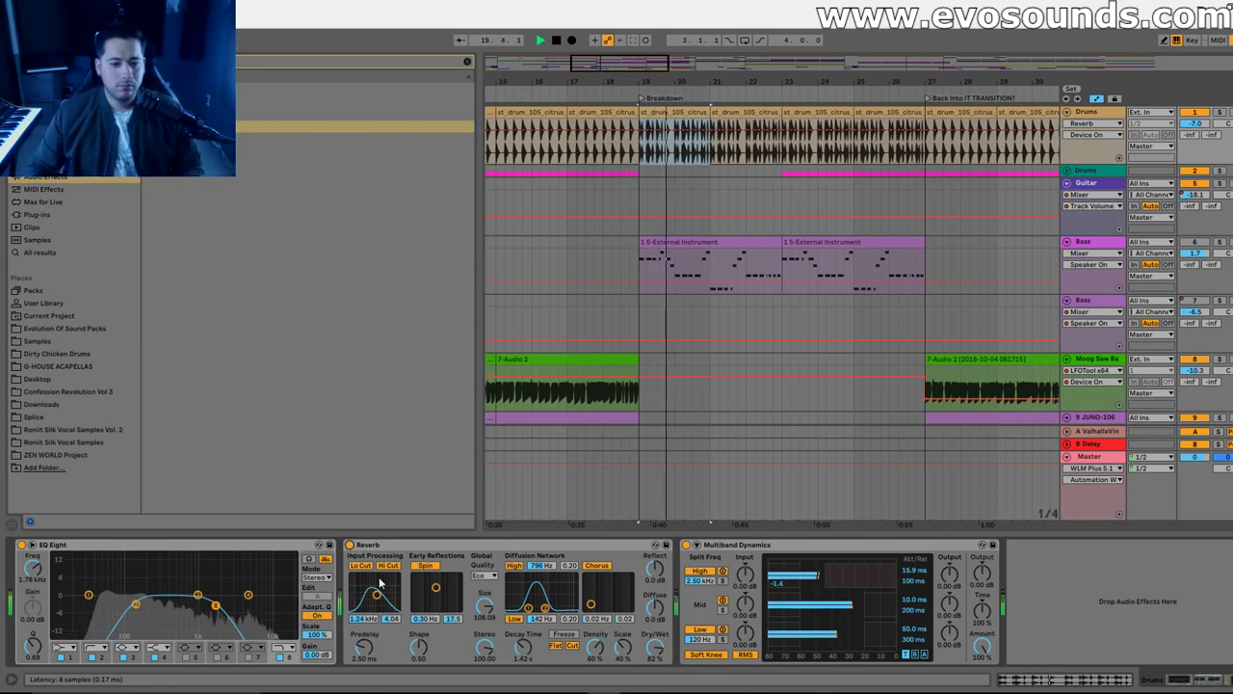
Try a Reverb decay time of 814 ms and size of 95.62, comparing the sound with the Reverb bypassed
left_click(524, 647)
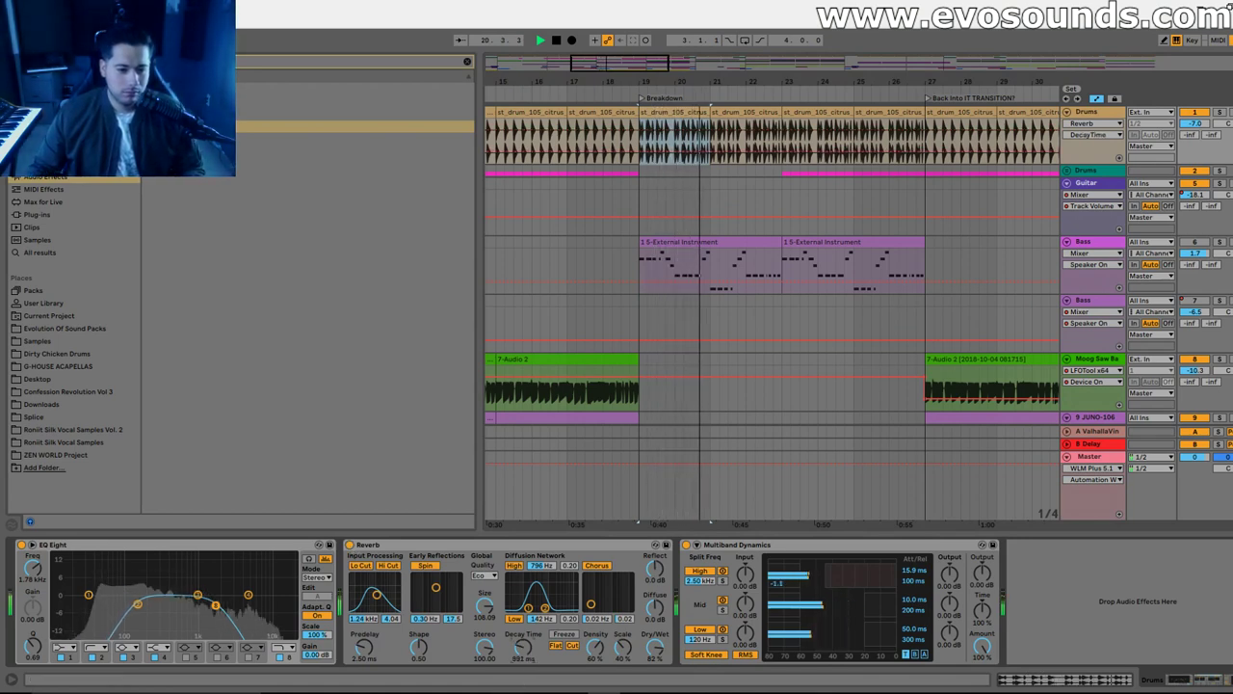
left_click_drag(520, 642, 520, 648)
left_click_drag(483, 605, 483, 613)
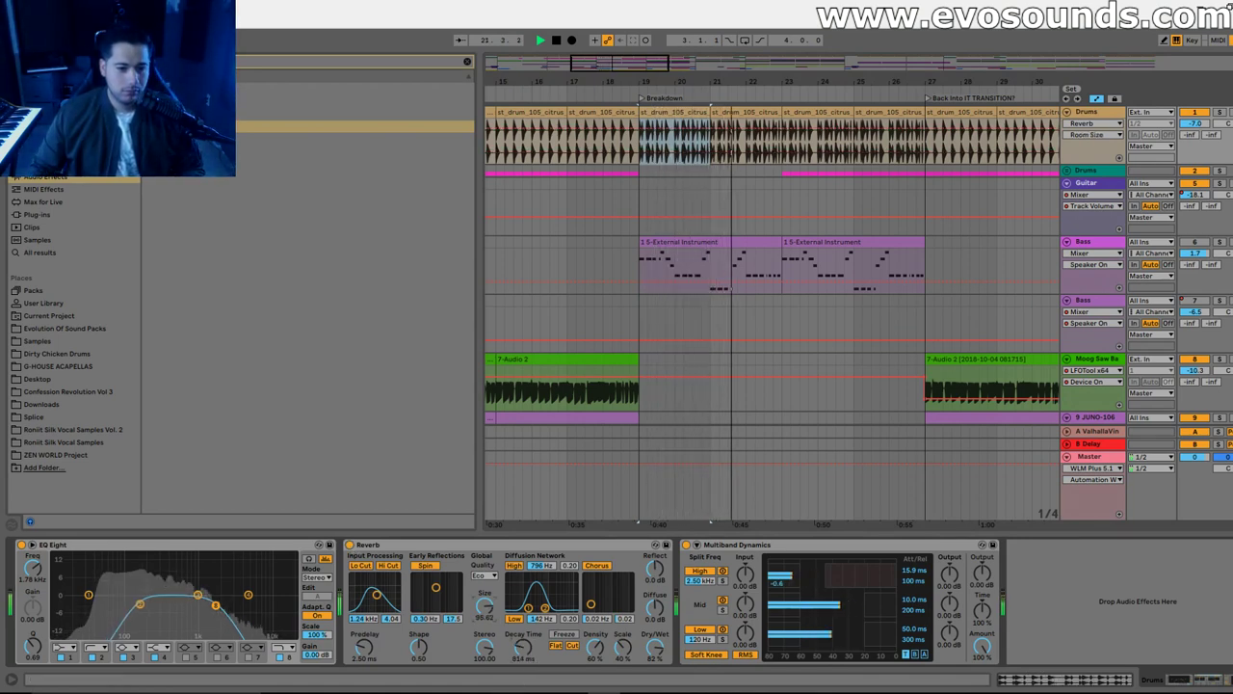
left_click(348, 544)
left_click(349, 544)
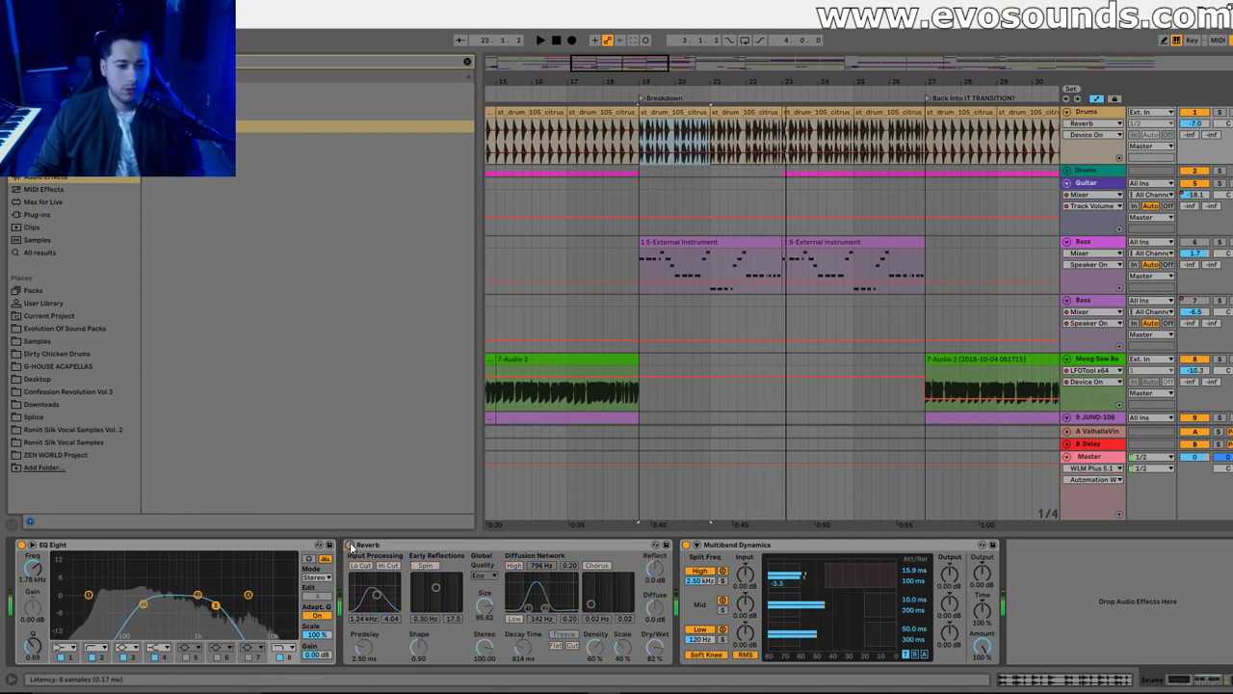
Undo the last size and decay time changes on the Drums Reverb
left_click(500, 546)
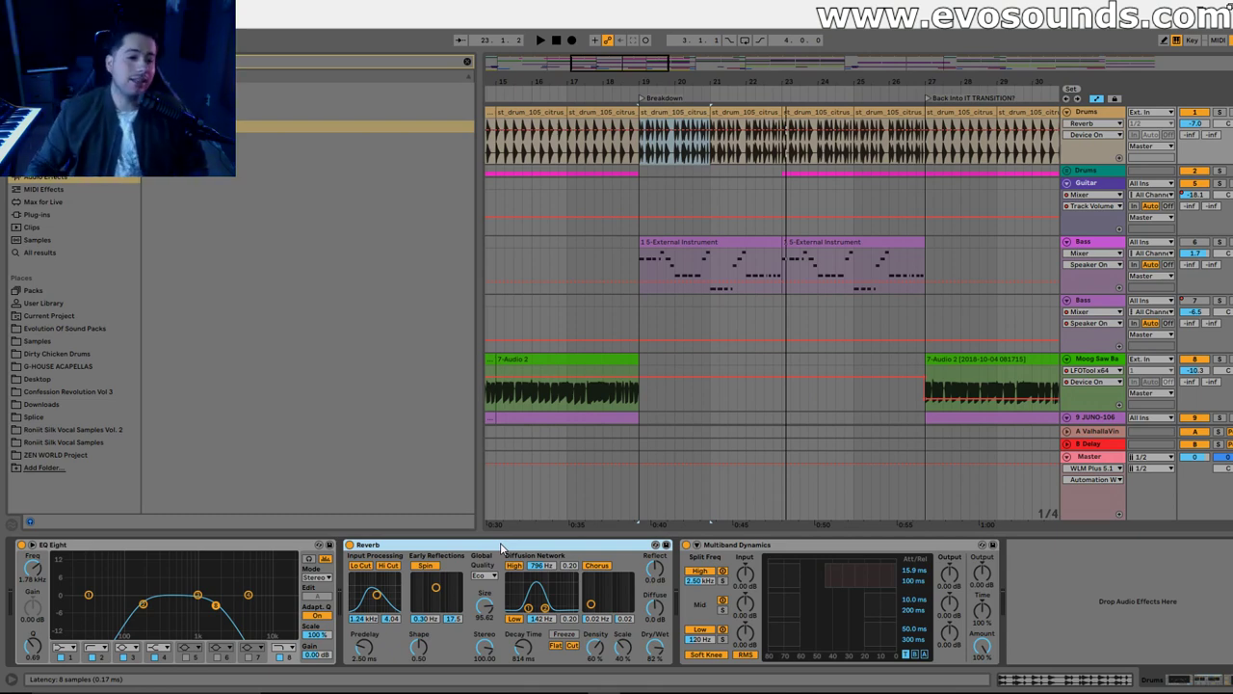
key("ctrl+z")
key("ctrl+z")
key("ctrl+z")
key("ctrl+z")
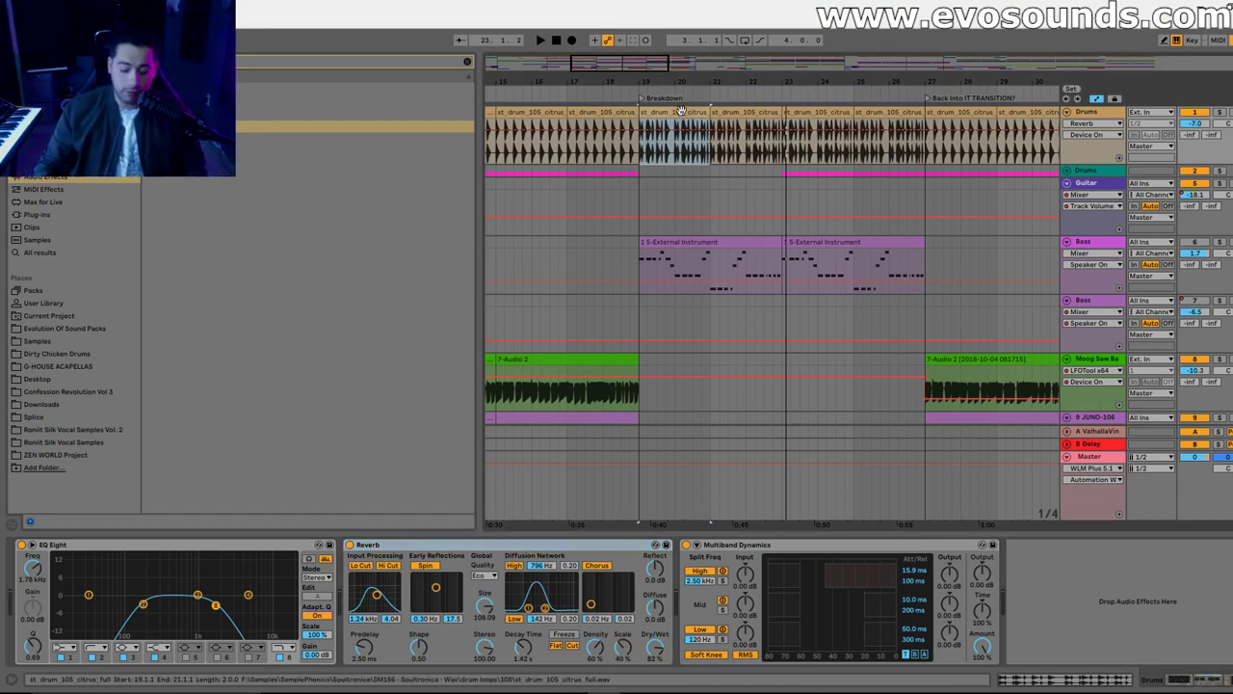
Delete the four drum clips in the Breakdown between bars 19 and 27 on the Drums track
key("Delete")
key("Right")
key("Right")
key("Right")
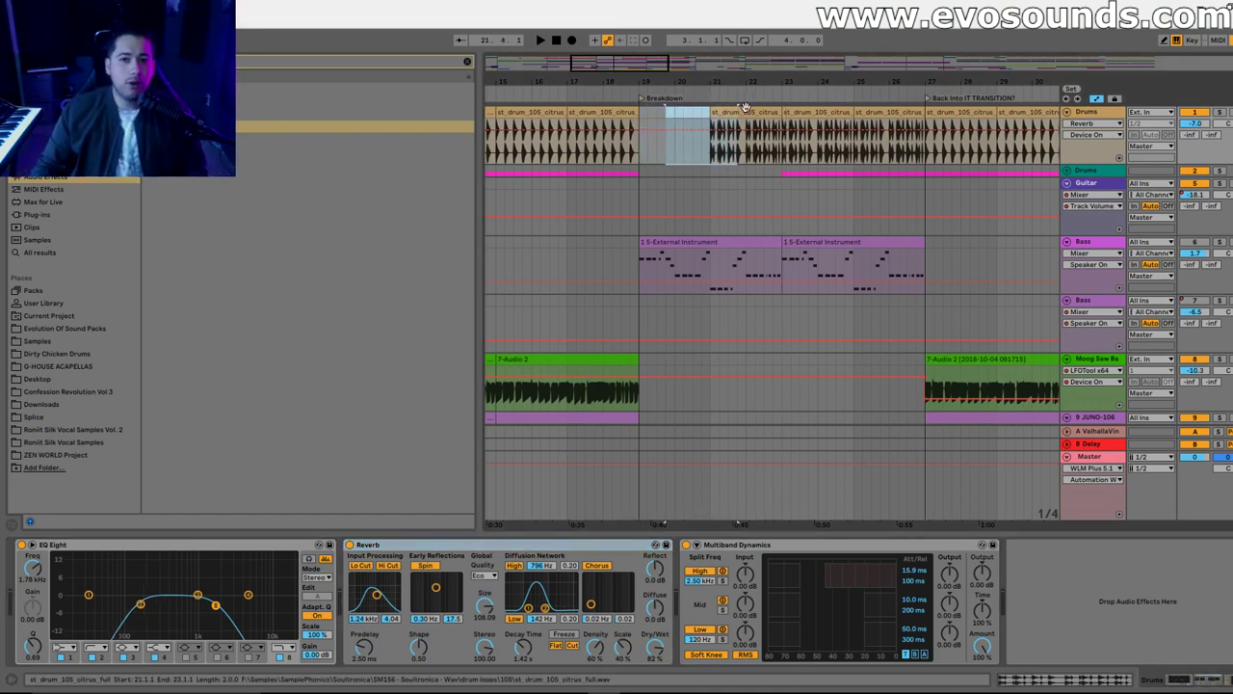
key("Right")
key("Delete")
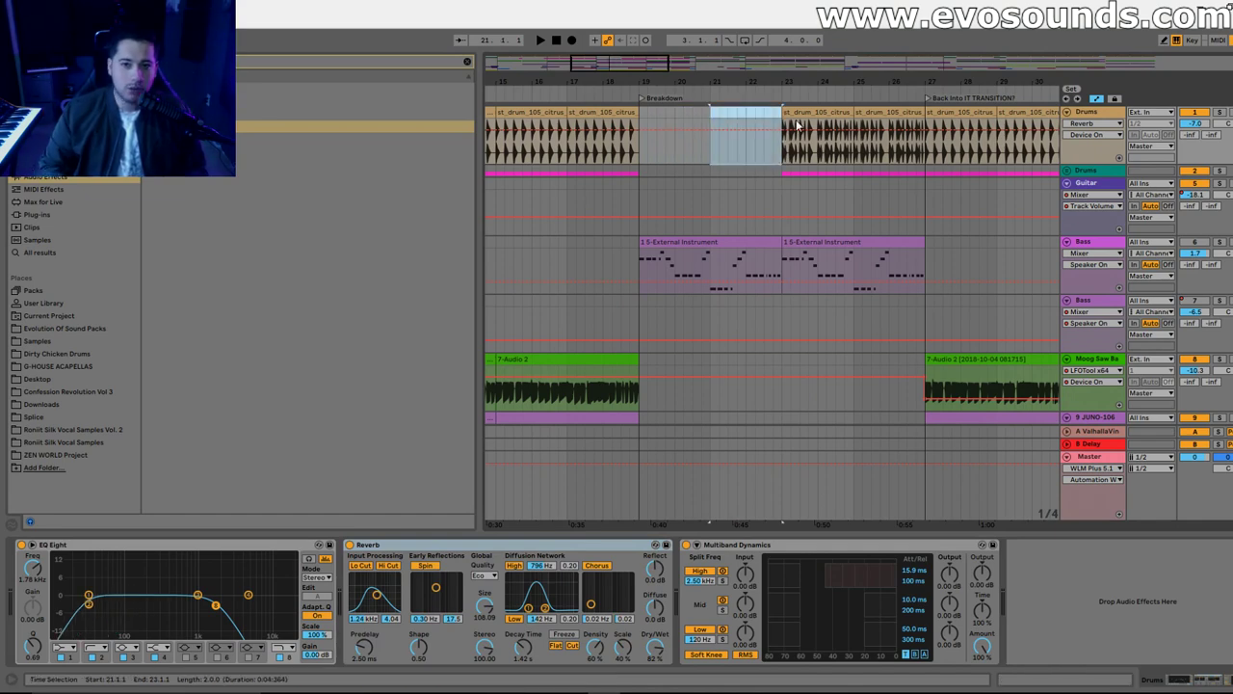
left_click(797, 125)
left_click(812, 109)
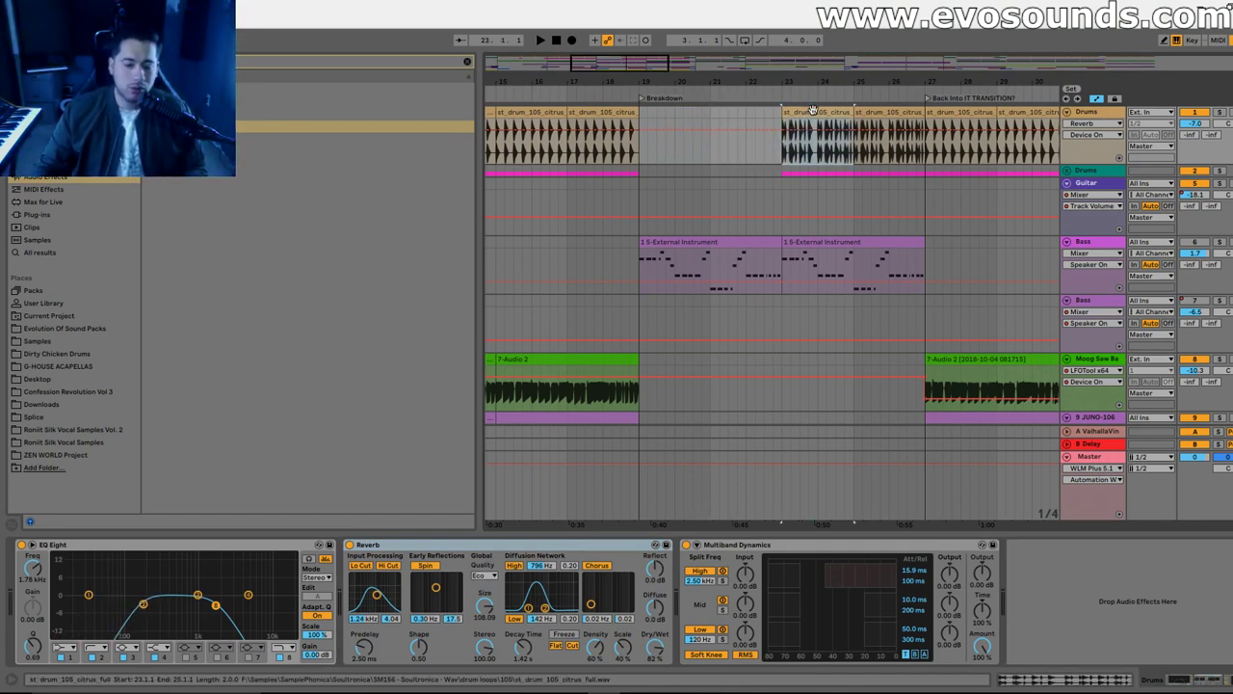
key("Delete")
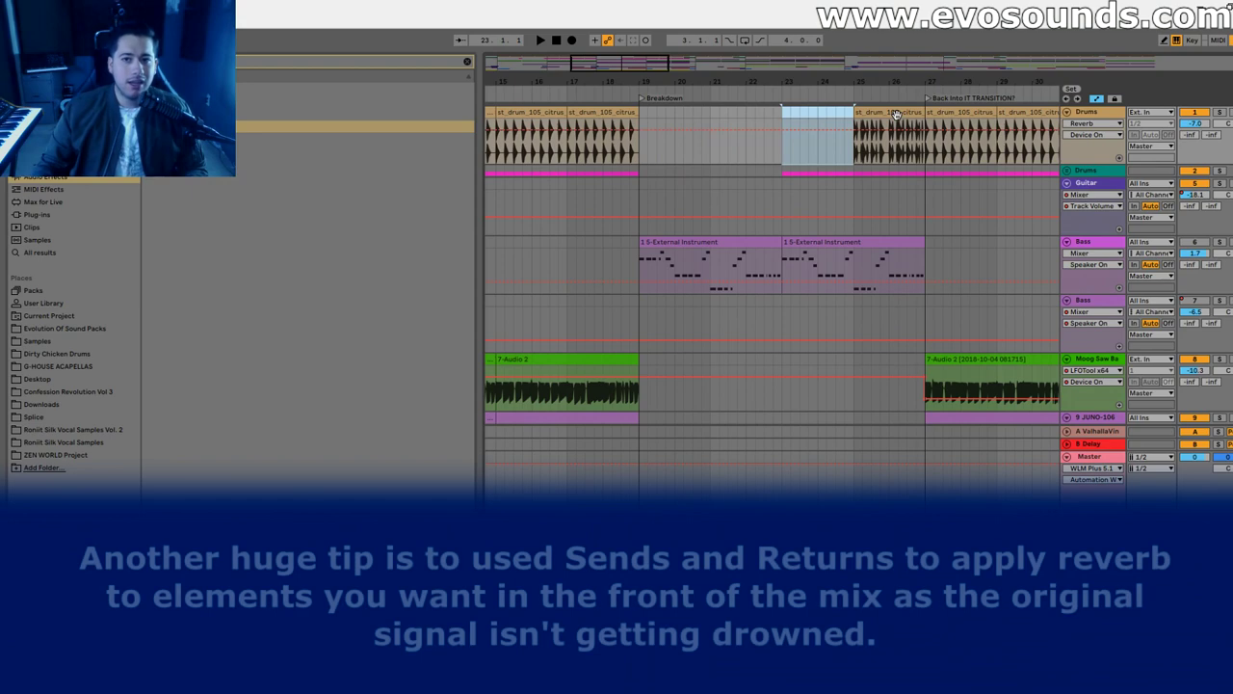
left_click(898, 114)
key("Delete")
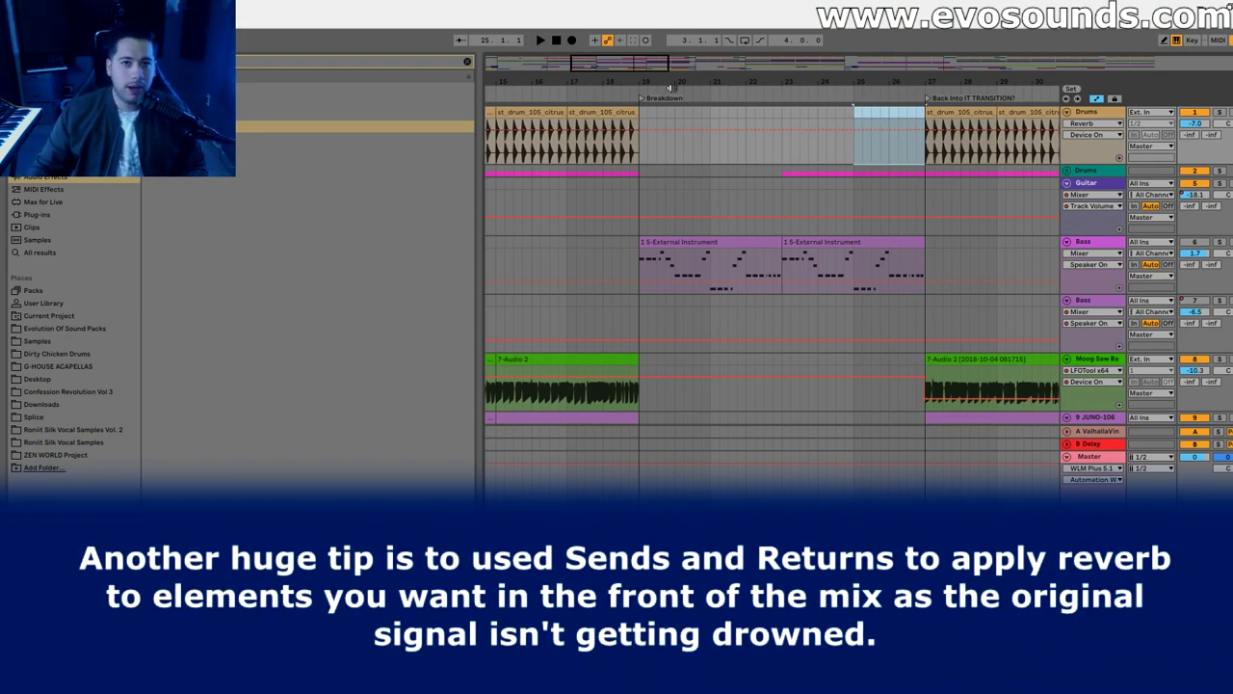
Turn on the Ping Pong Delay on the Vocal track holding the F_VocalChops_01_SF clip in the Drop
left_click_drag(613, 67, 617, 59)
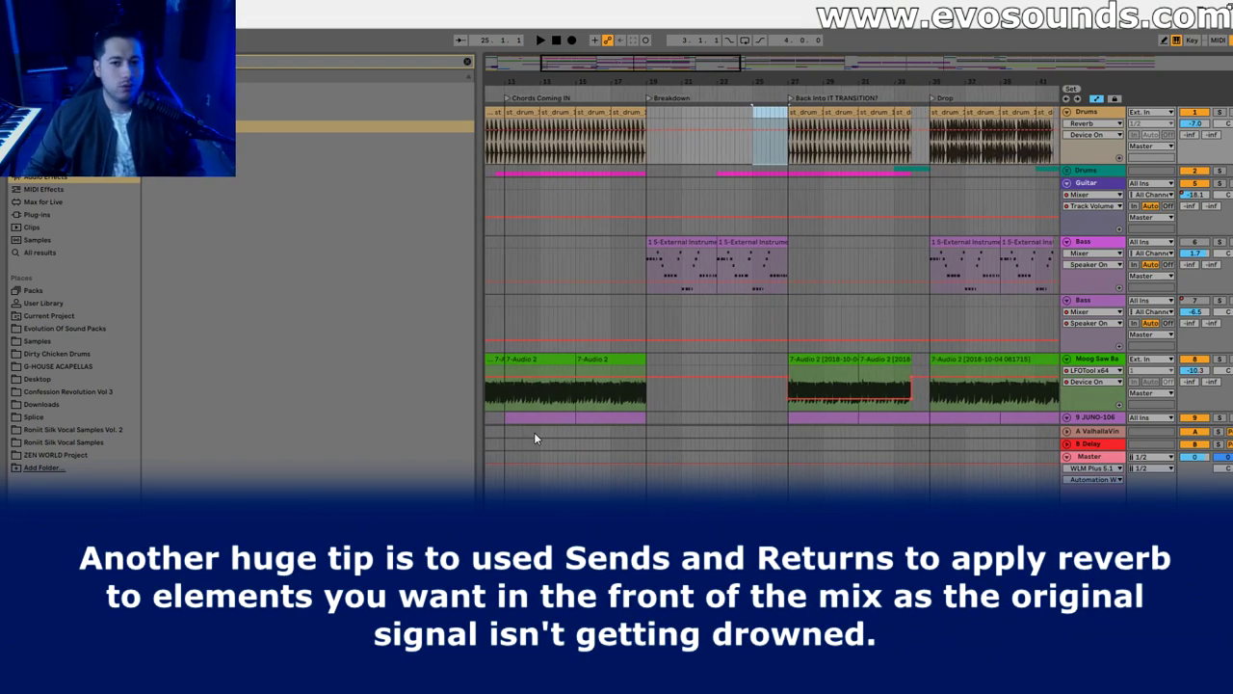
scroll(810, 274, "down", 3)
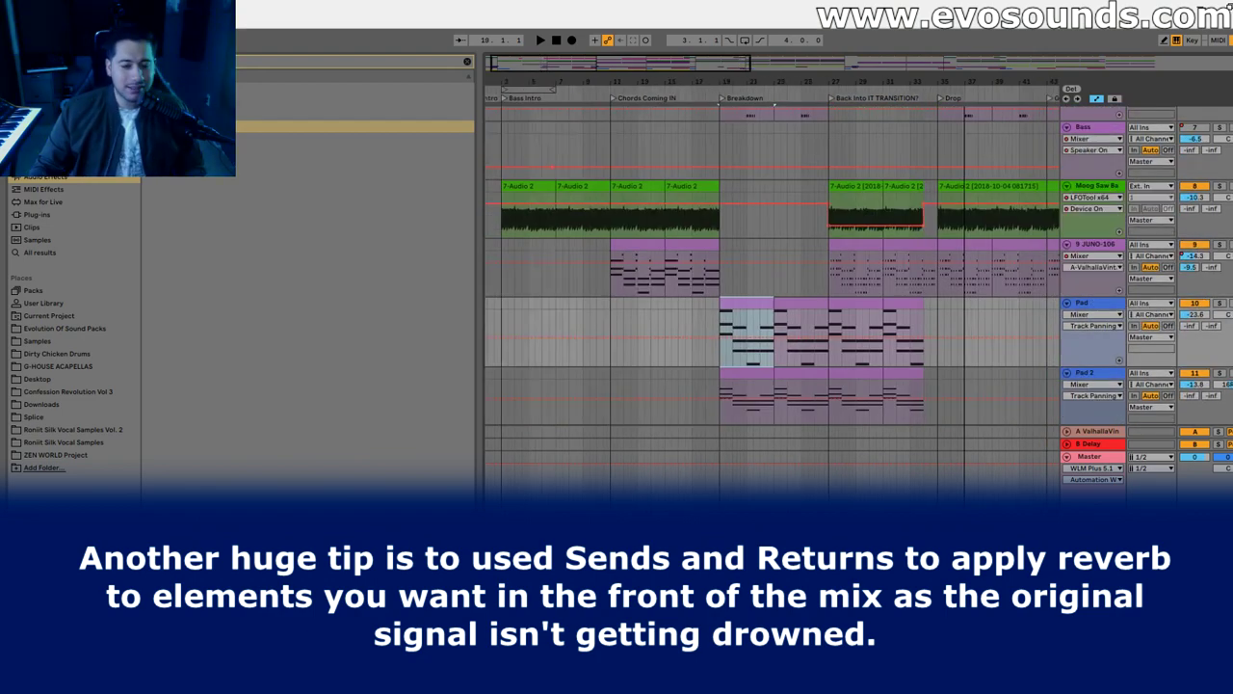
left_click_drag(792, 83, 792, 68)
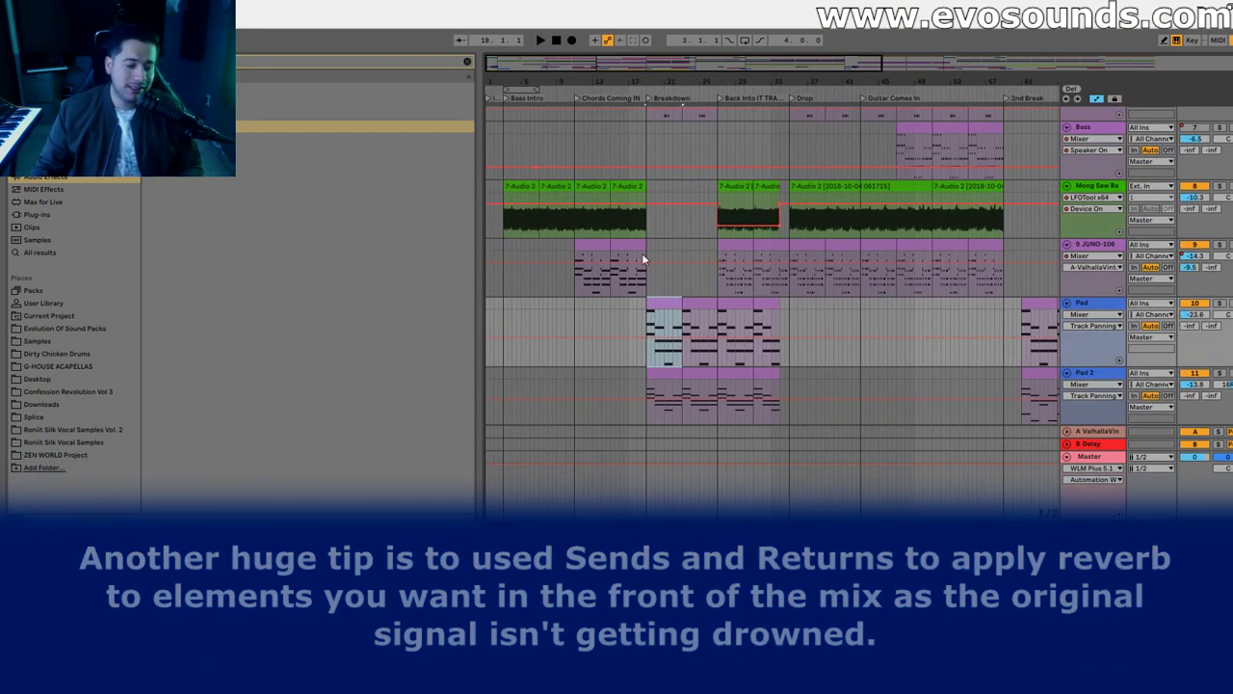
scroll(636, 337, "up", 2)
scroll(652, 352, "up", 2)
scroll(652, 351, "up", 2)
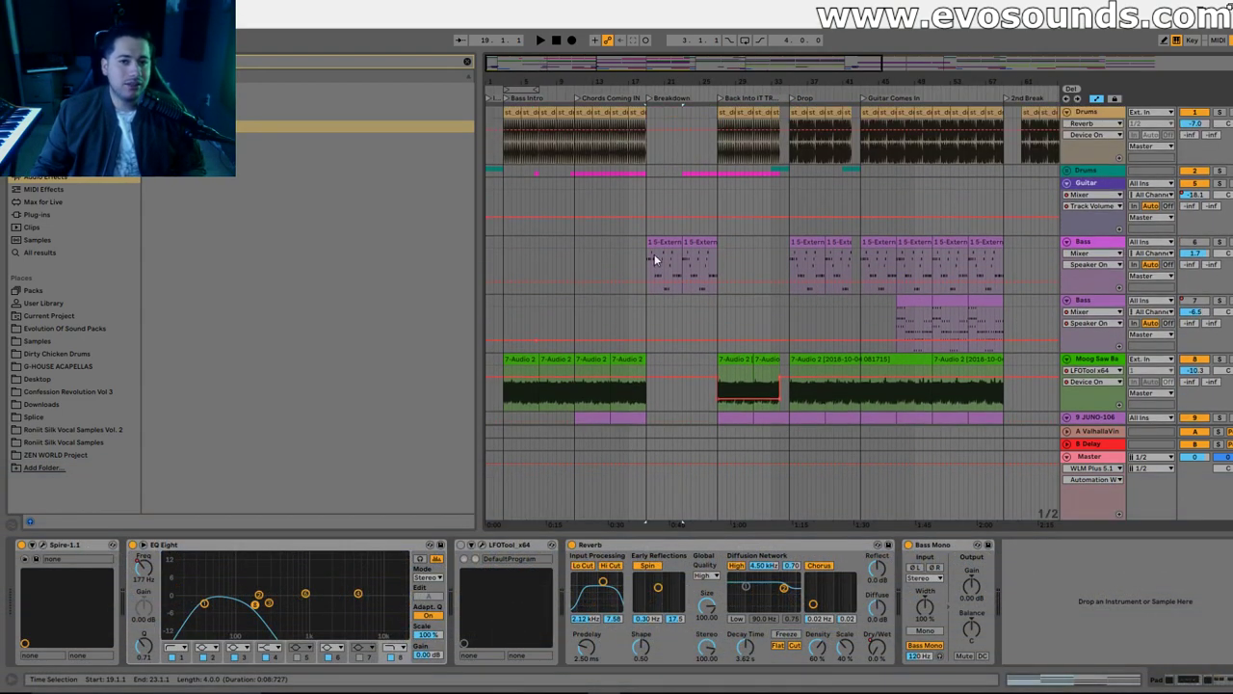
left_click_drag(576, 87, 781, 241)
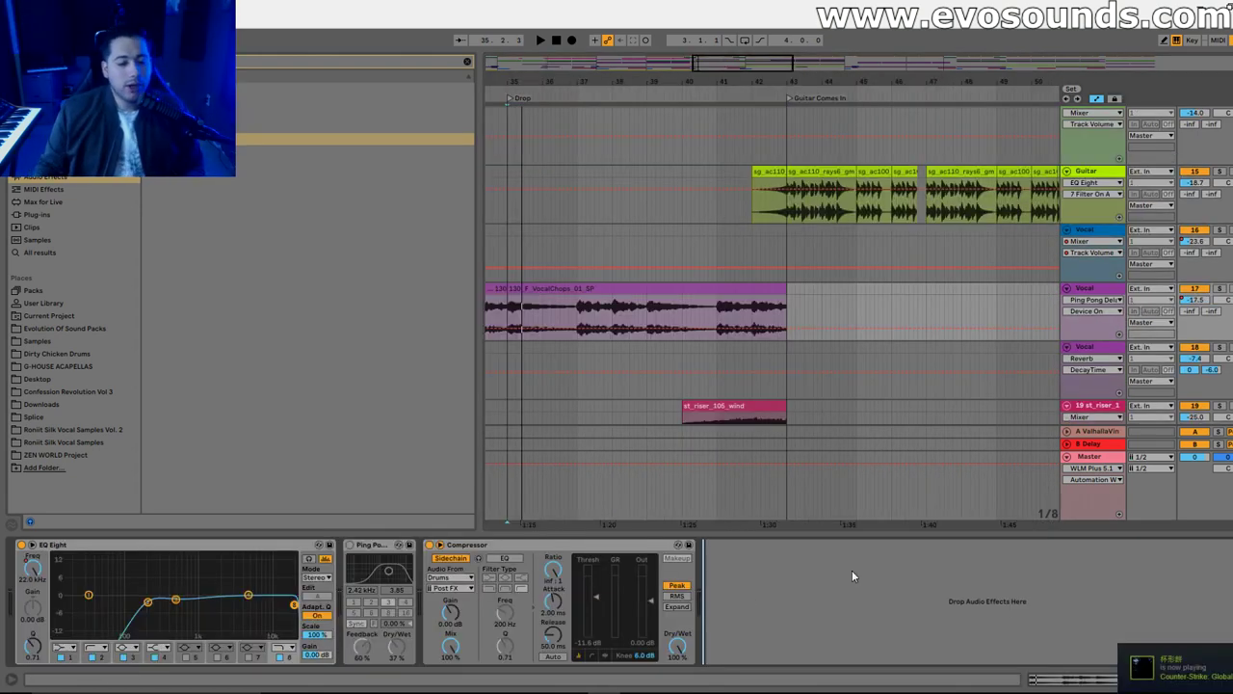
left_click(348, 546)
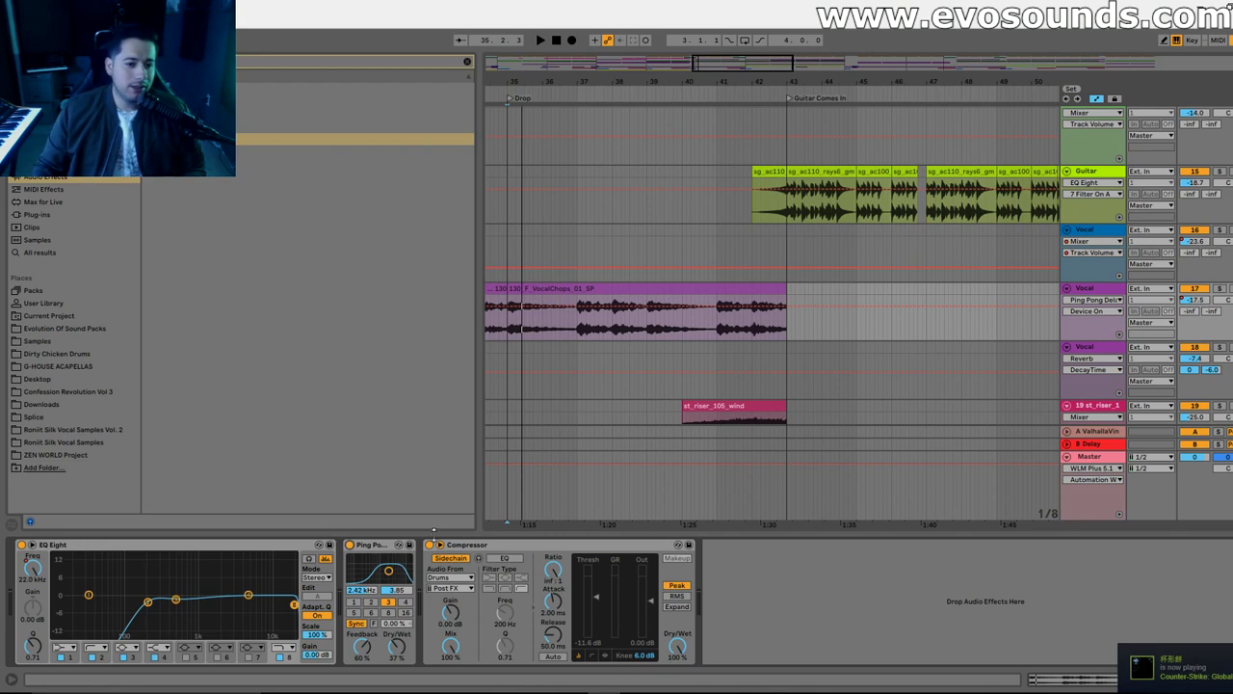
Play the vocal chops in the Drop with the Ping Pong Delay bypassed, and compare them with the delay turned back on
left_click(349, 545)
key("space")
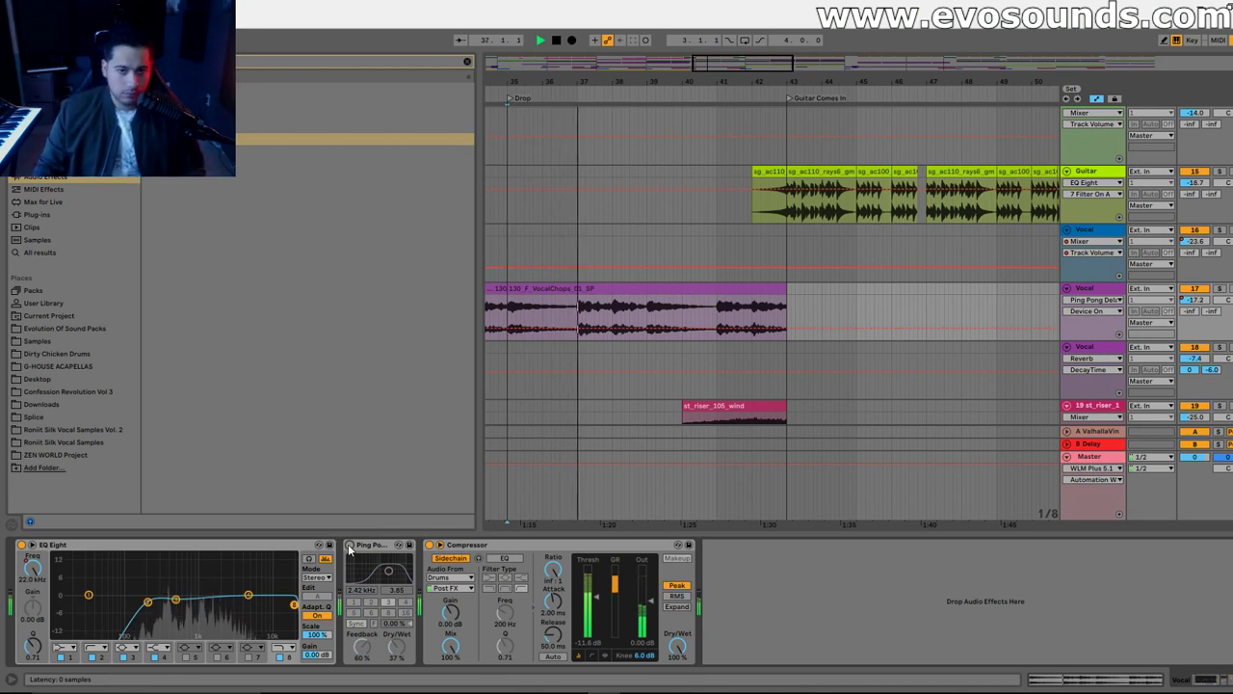
left_click(349, 545)
key("space")
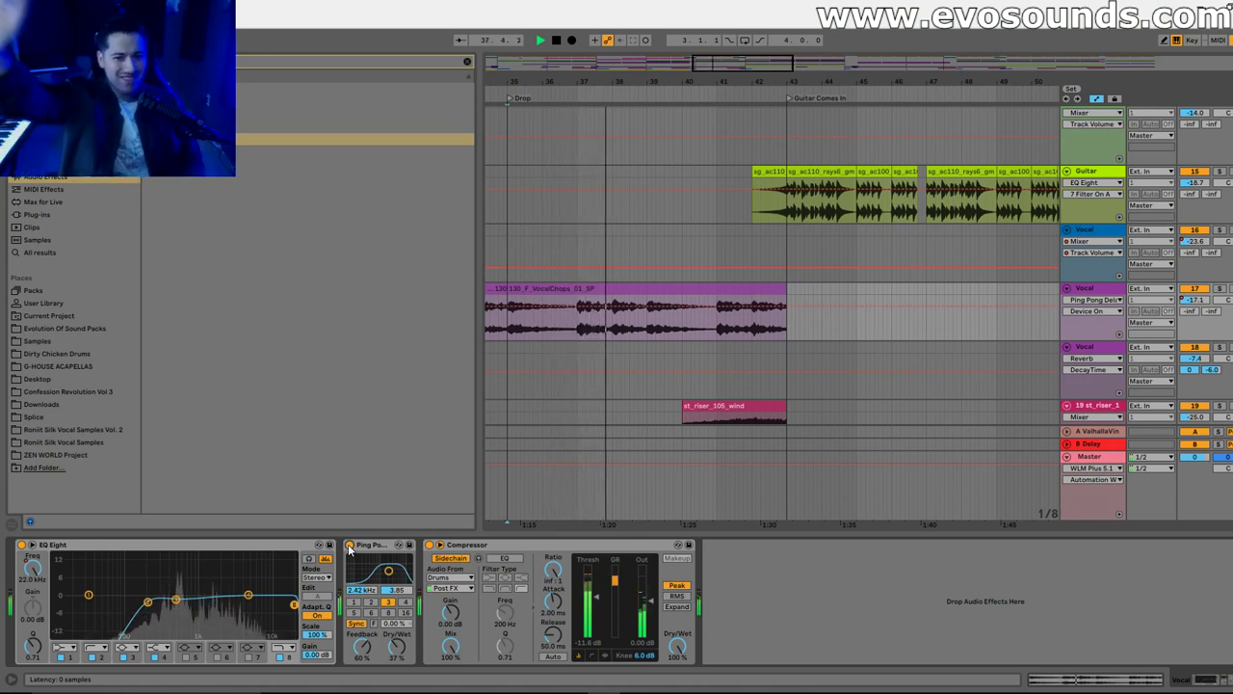
key("space")
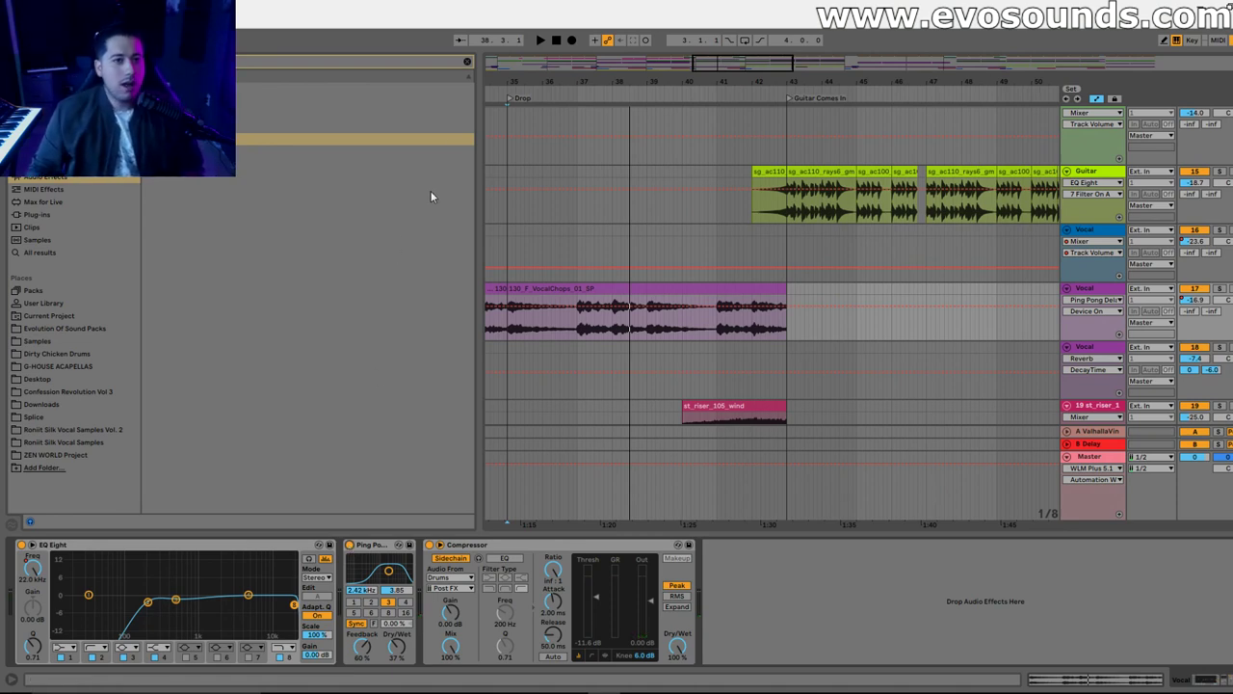
Add a Reverb between the Ping Pong Delay and Compressor on the vocal chops track and audition it from the Drop
left_click(466, 62)
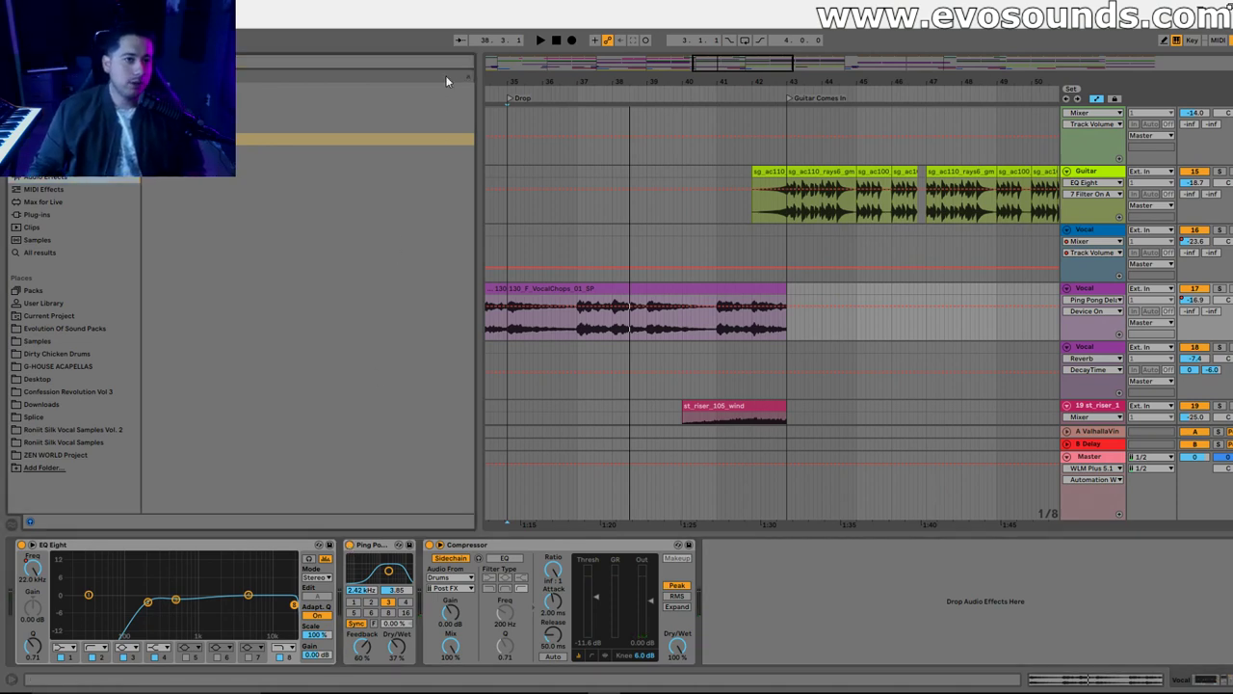
left_click(243, 127)
left_click_drag(242, 127, 409, 618)
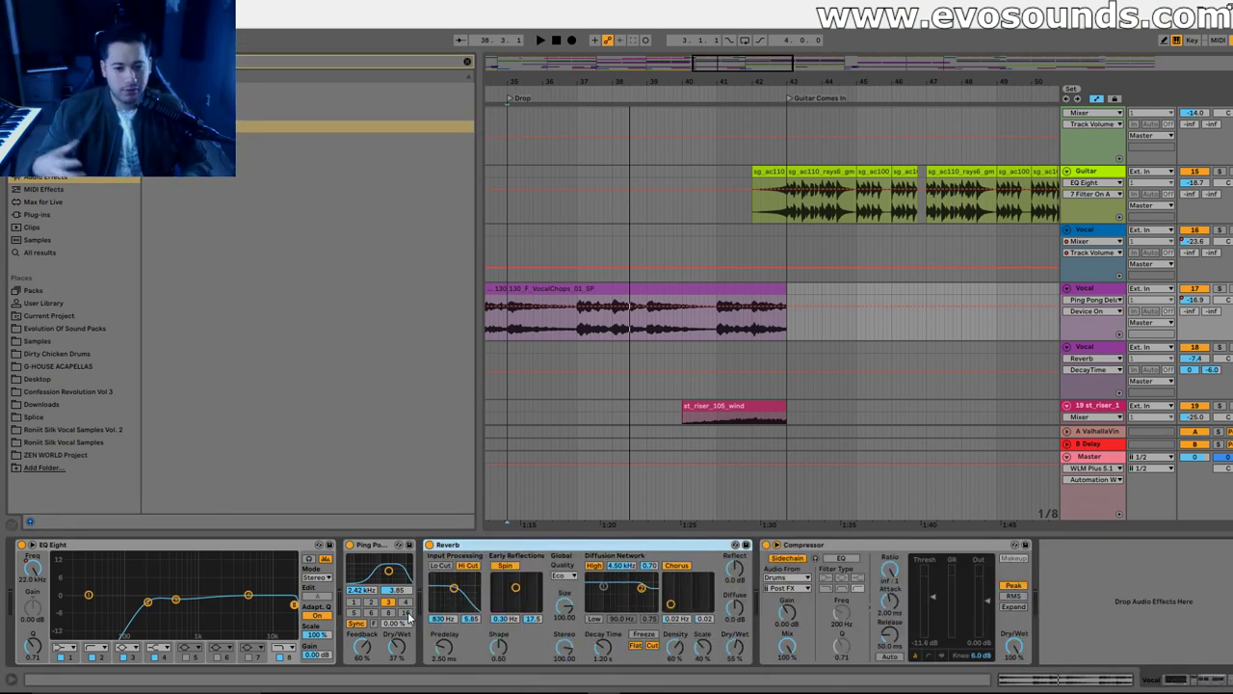
key("space")
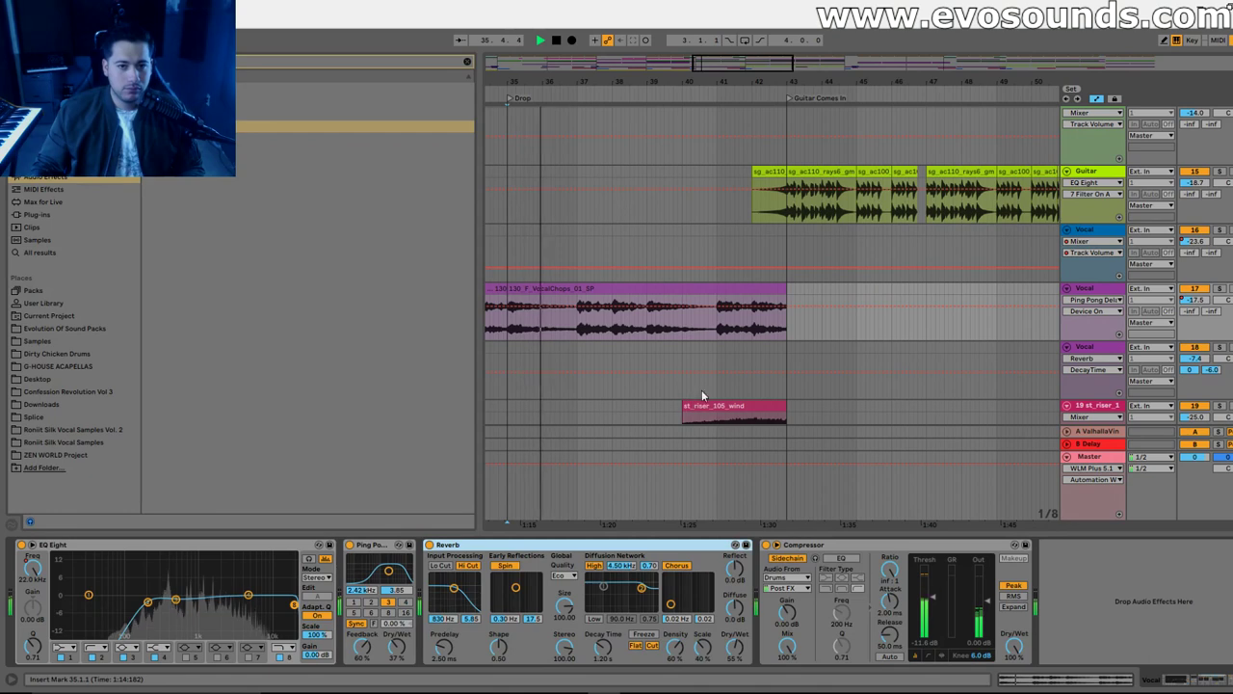
left_click_drag(867, 82, 785, 71)
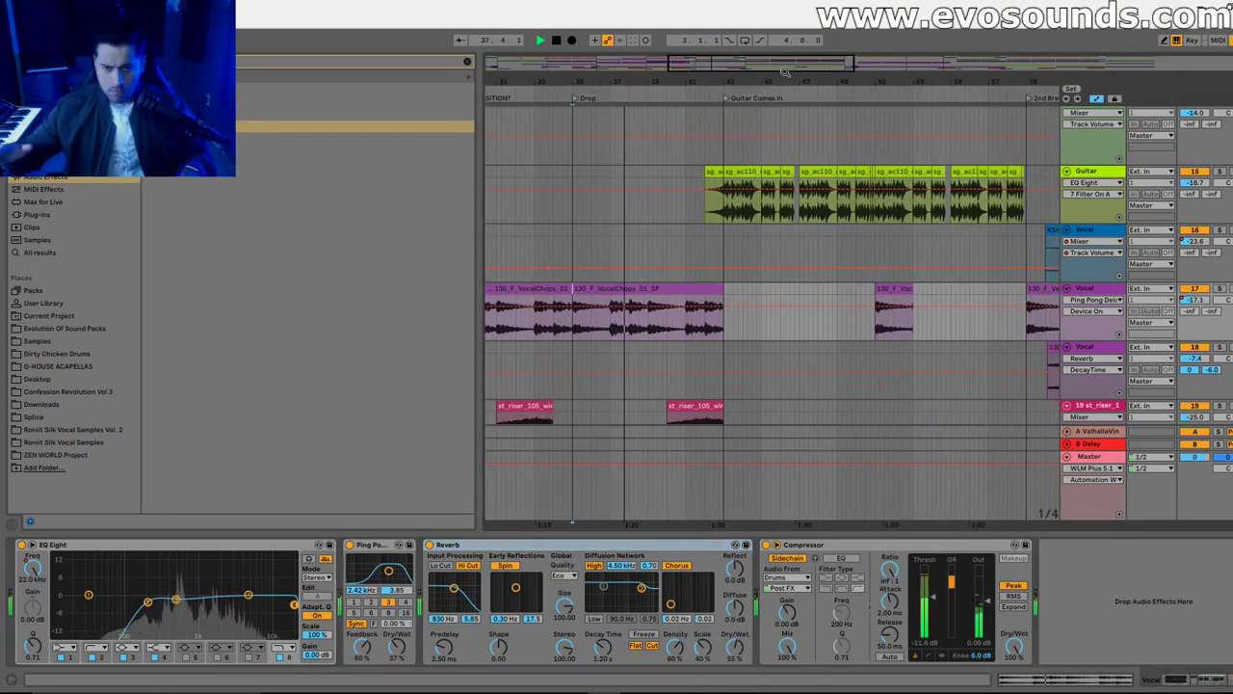
key("space")
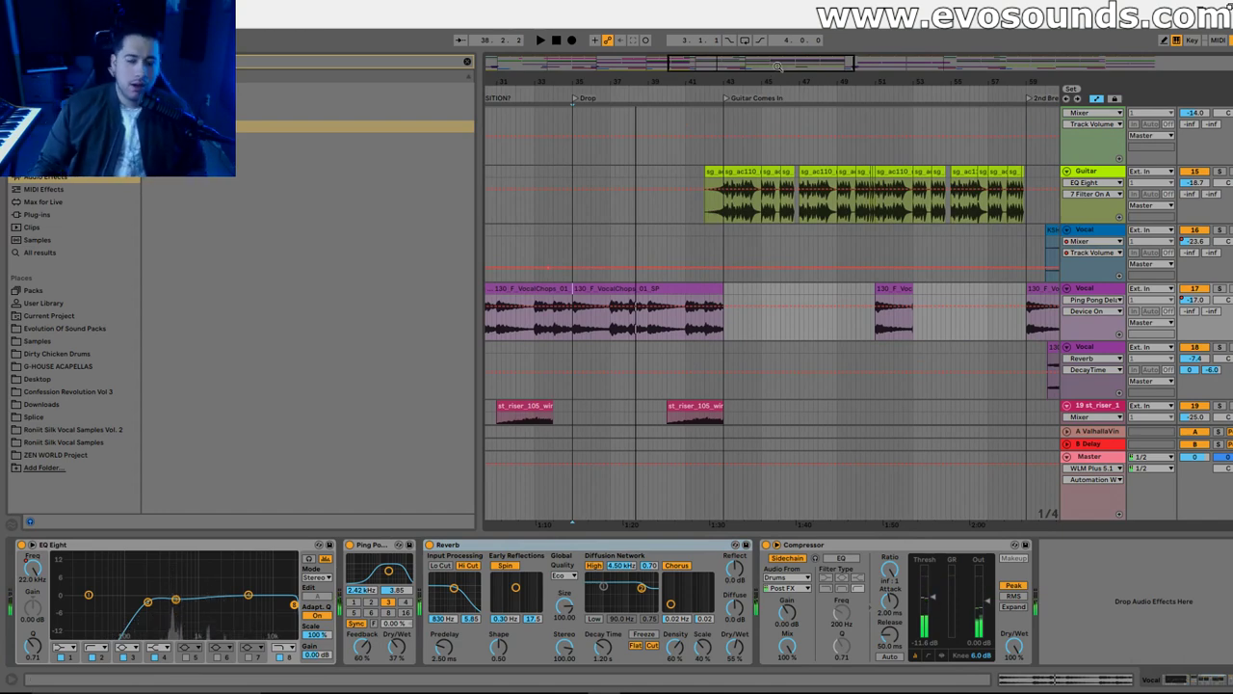
Fold both Pad tracks, Pad 2, Cool ARP?, 14 Audio, Guitar and the vocal chops track in the arrangement
left_click_drag(786, 81, 785, 60)
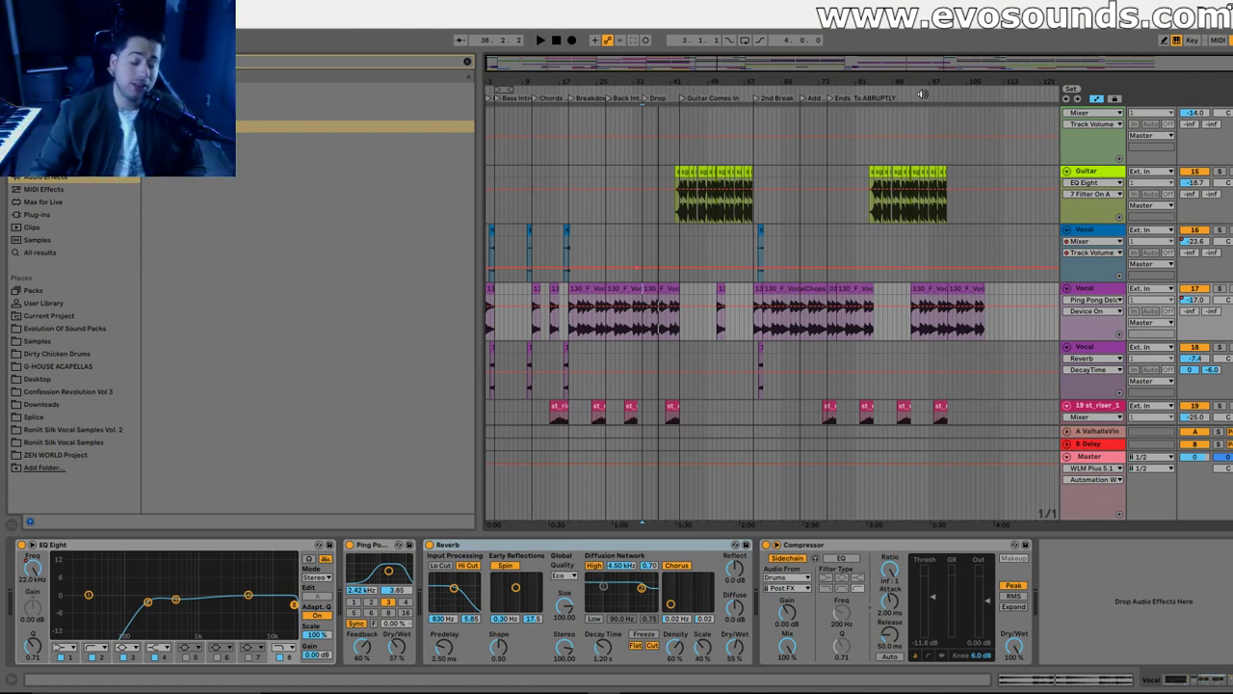
scroll(817, 202, "up", 1)
scroll(817, 203, "up", 10)
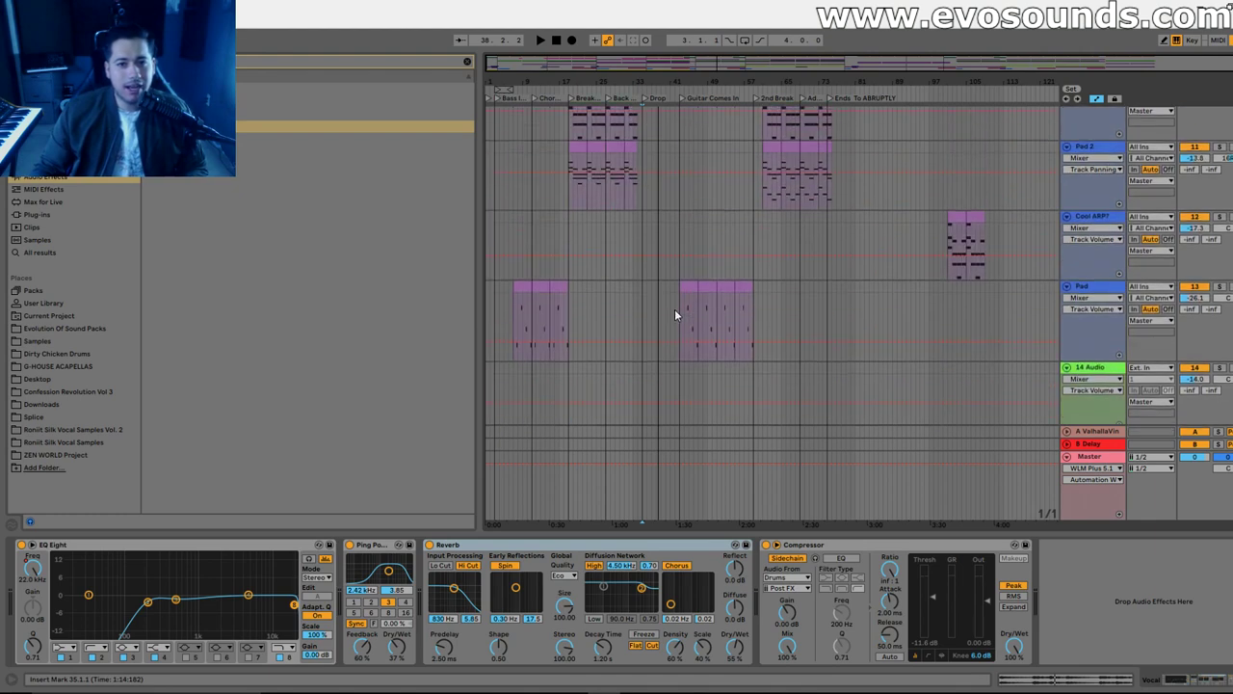
left_click(1067, 222)
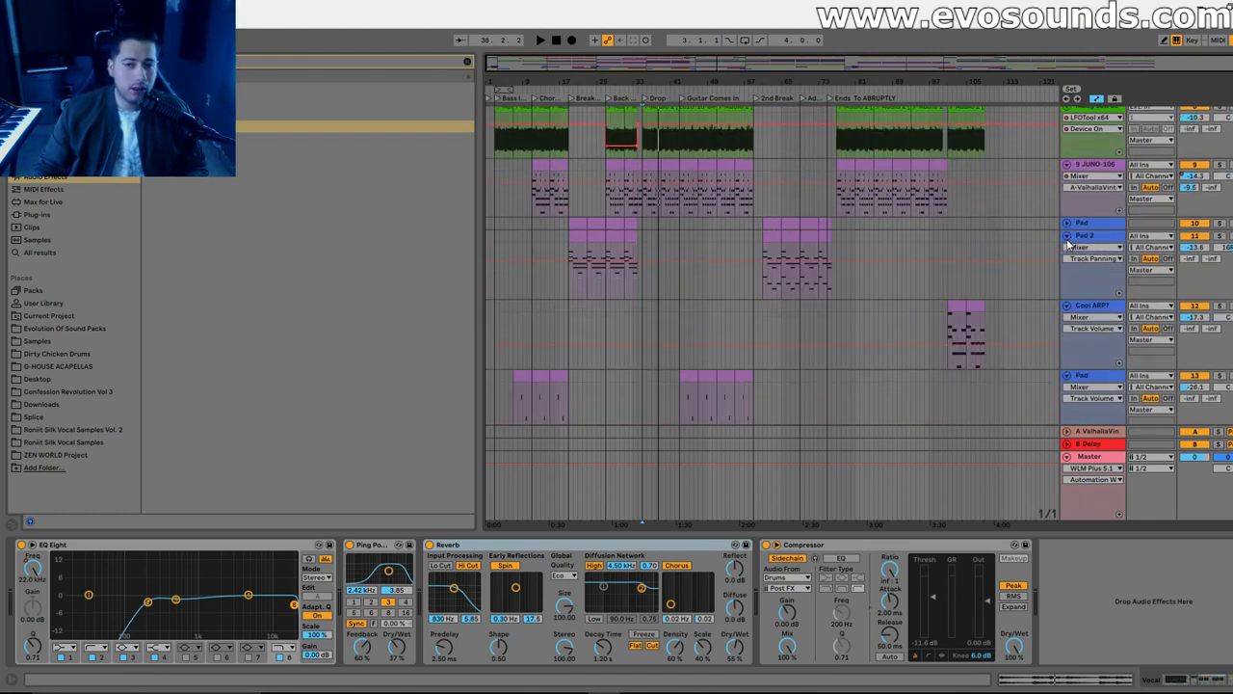
left_click(1066, 235)
left_click(1067, 248)
left_click(1066, 260)
left_click(1066, 273)
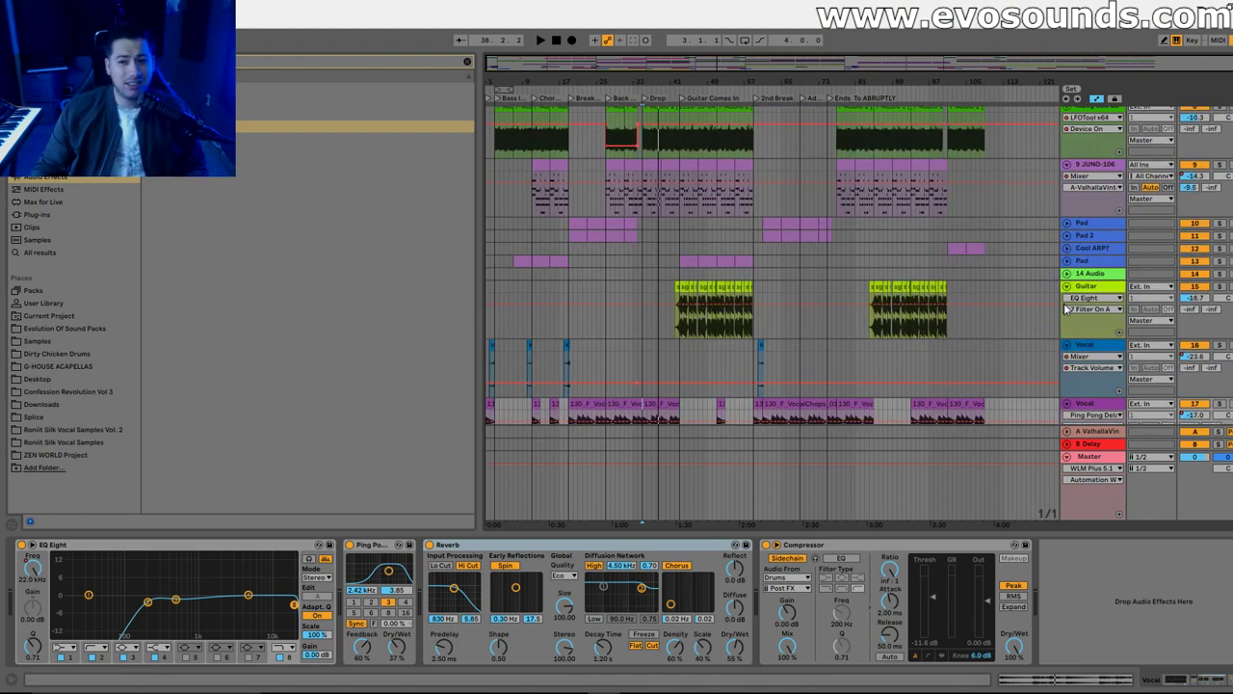
left_click(1067, 285)
left_click(1066, 357)
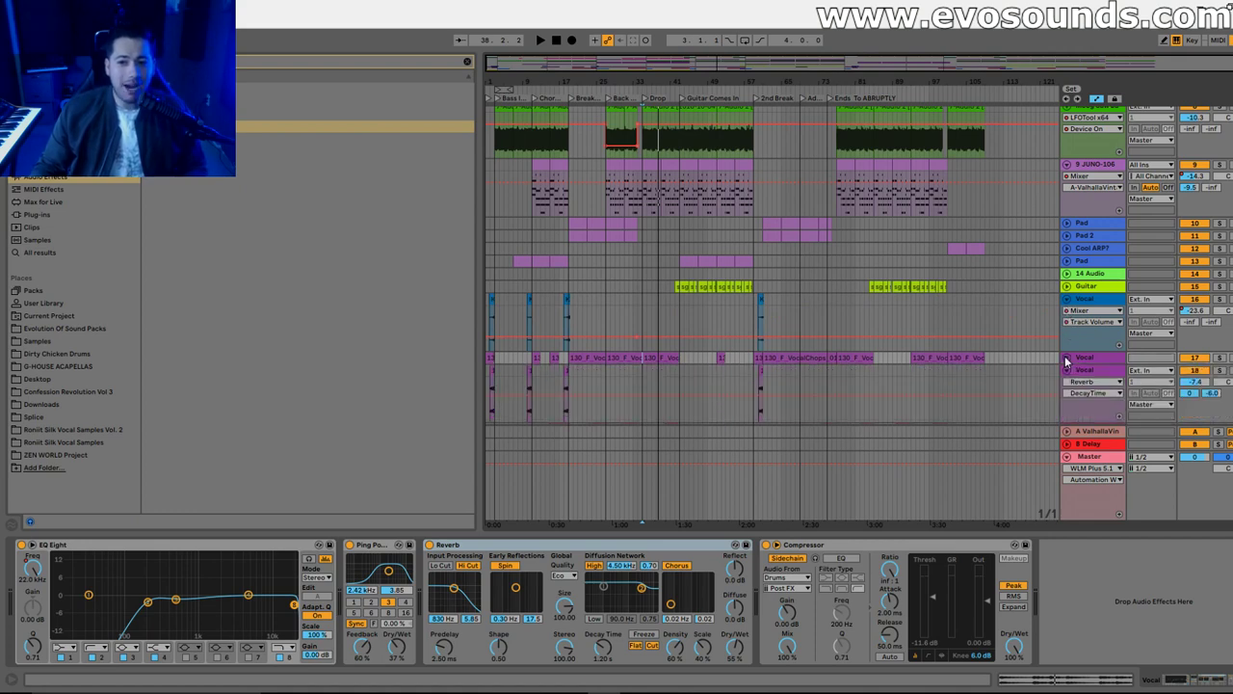
left_click(1071, 299)
Solo the 9 JUNO-106 track and play its clip from the start of the Drop
scroll(822, 261, "up", 3)
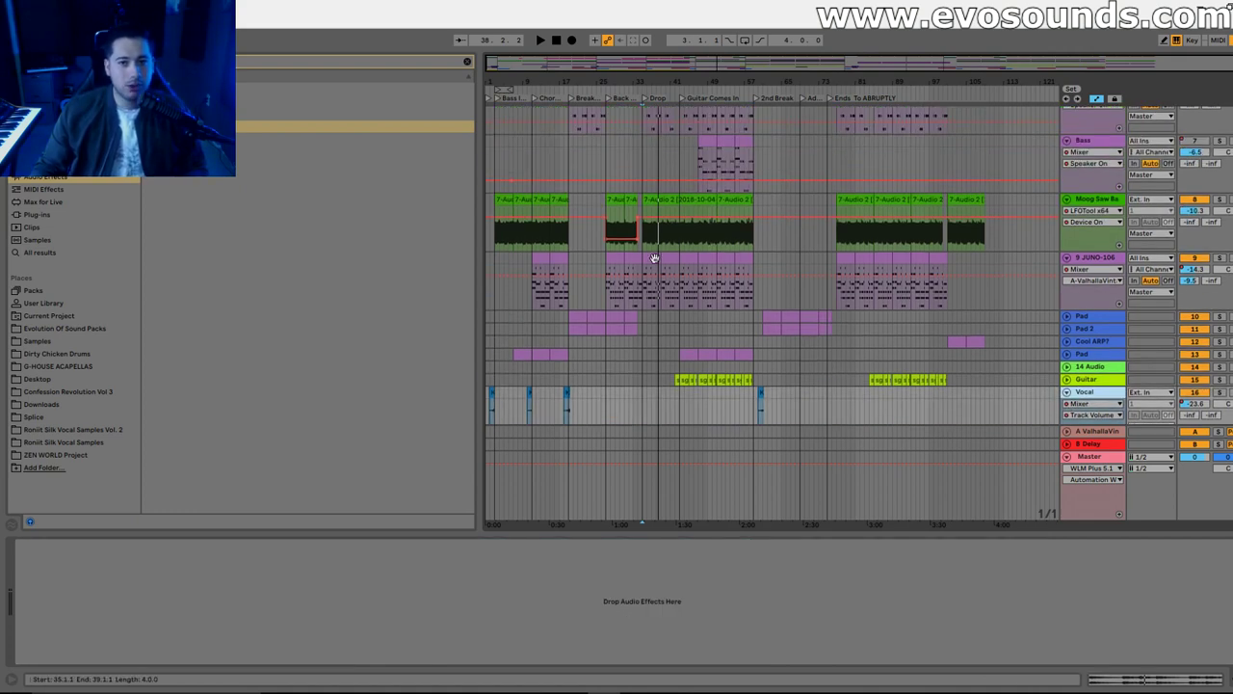
left_click(652, 257)
left_click_drag(637, 63, 704, 125)
left_click(1098, 259)
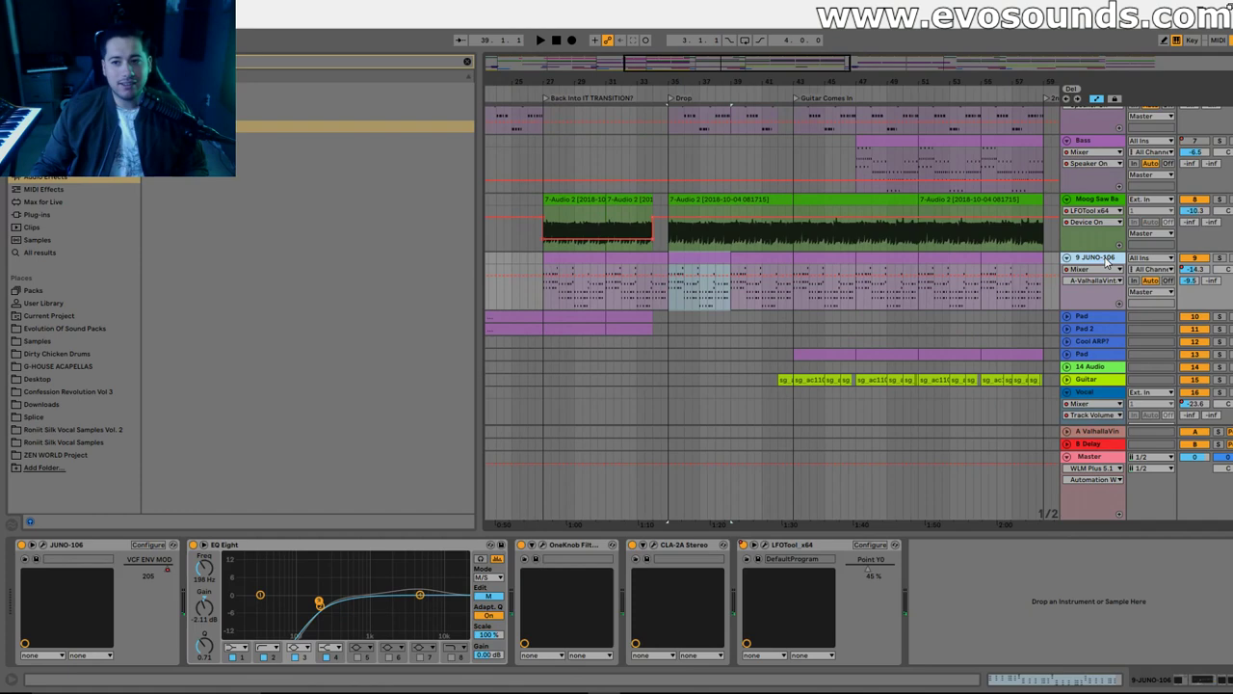
left_click(1219, 258)
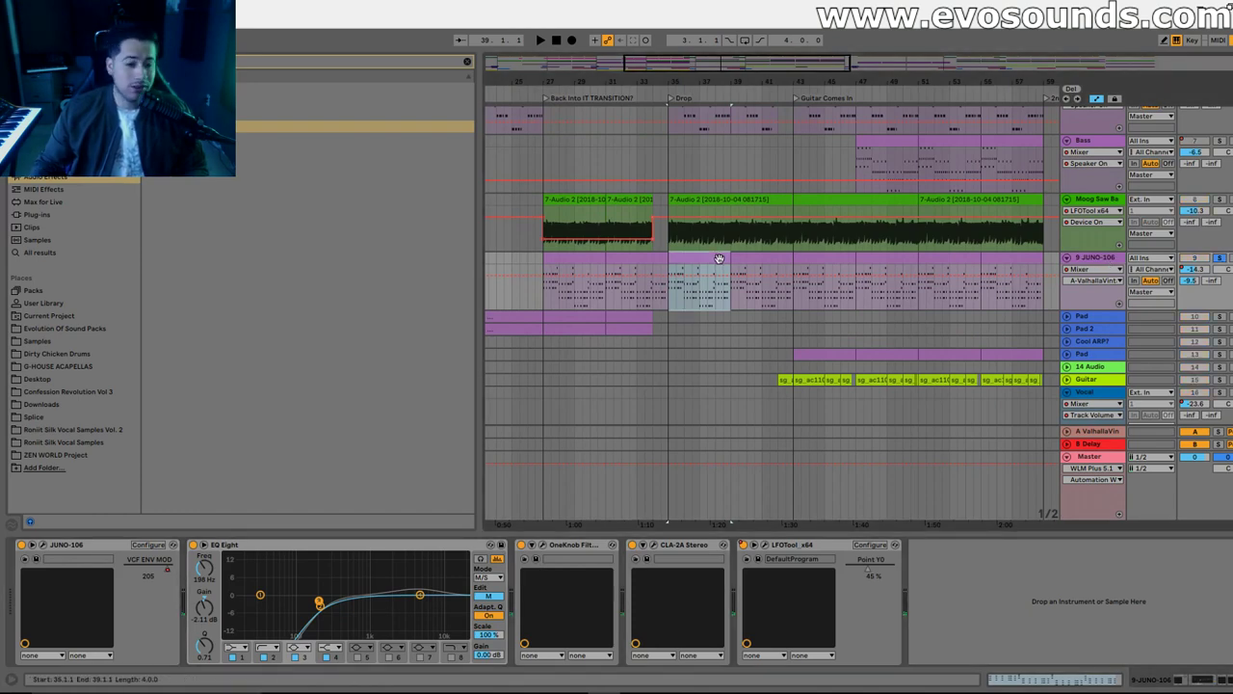
key("space")
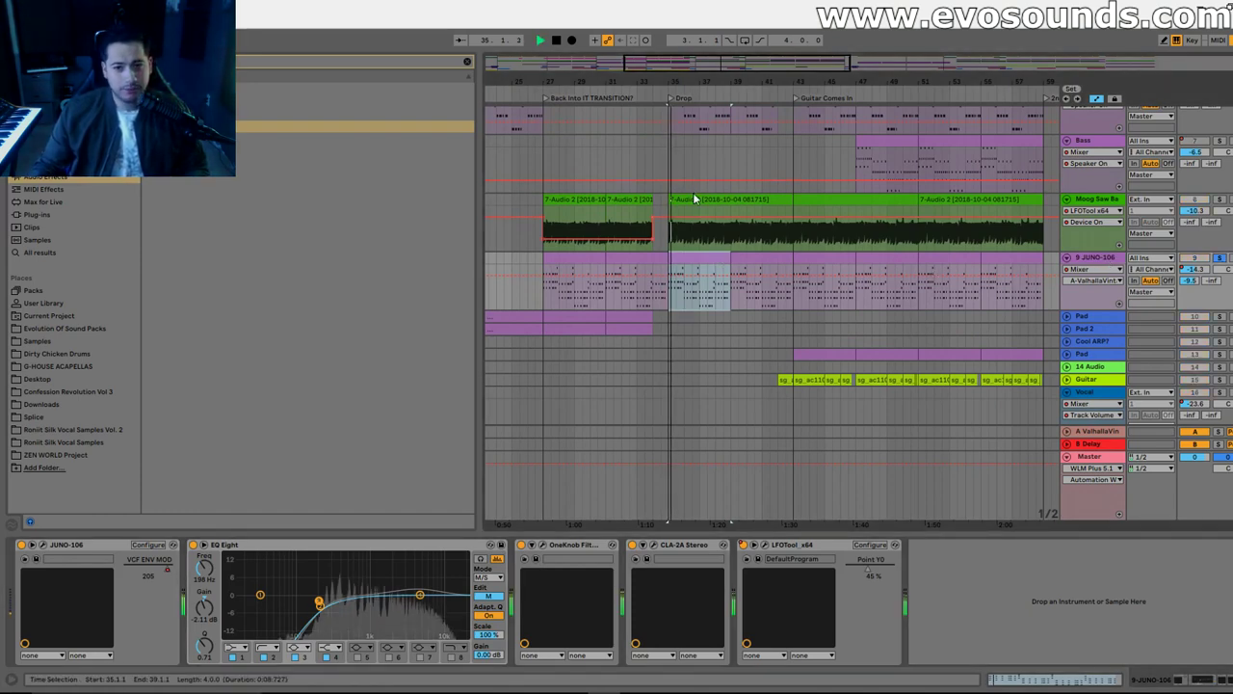
Insert the Mono utility between EQ Eight and the OneKnob Filter on the JUNO-106 track and audition the soloed part
left_click(467, 62)
left_click(464, 66)
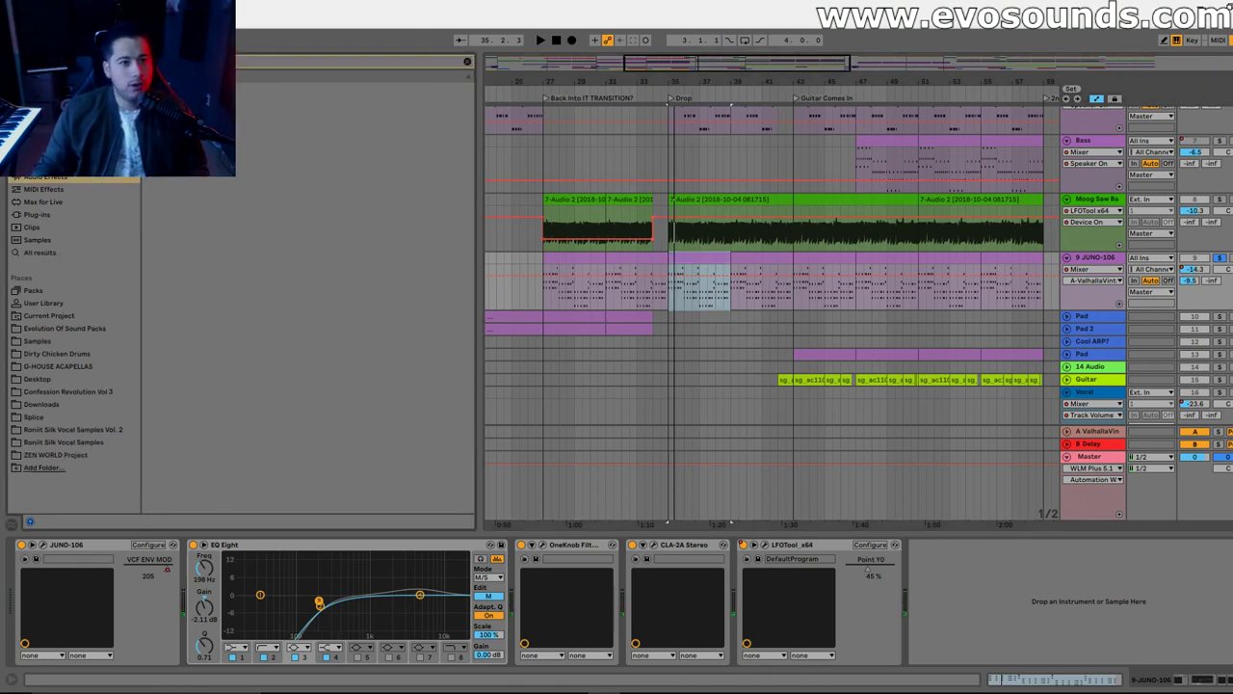
left_click_drag(193, 113, 565, 615)
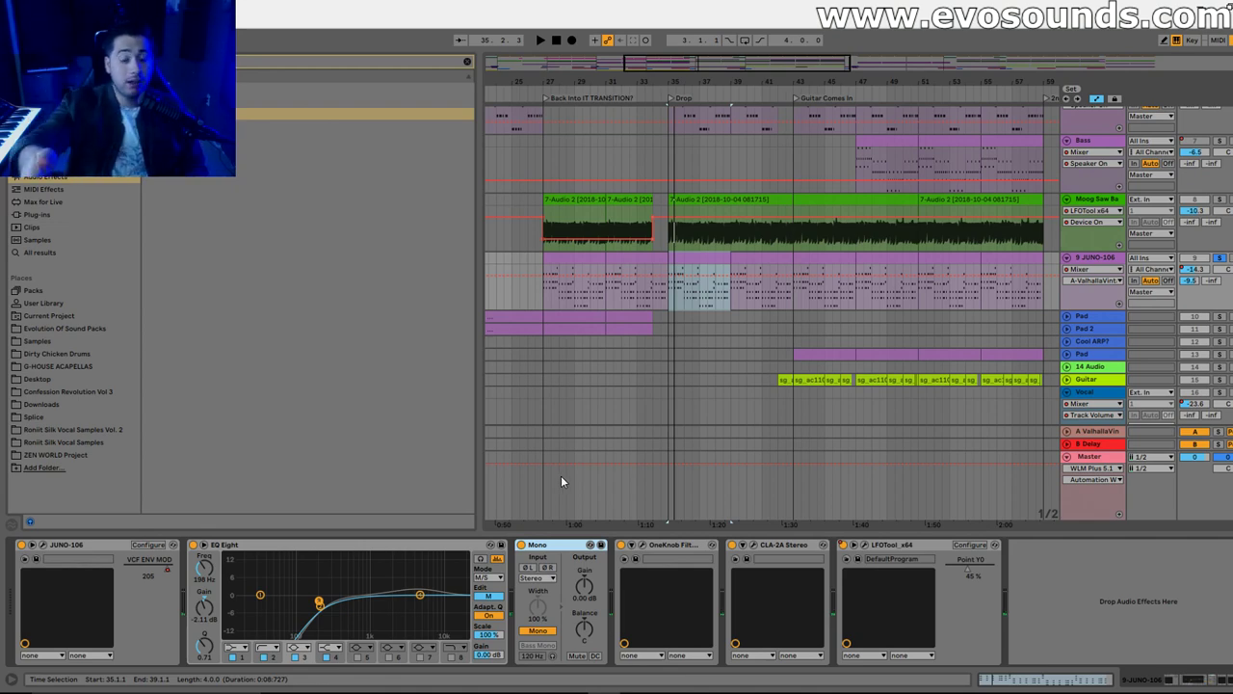
key("space")
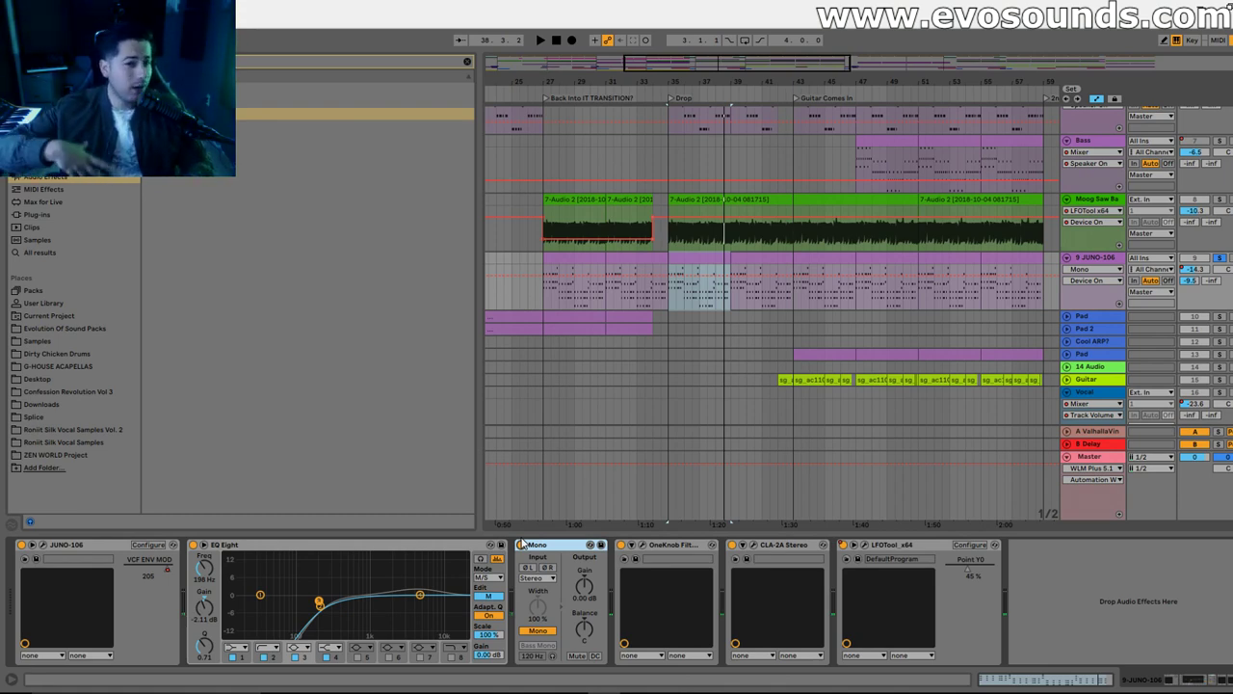
Toggle the JUNO-106 track's Mono utility off and back on, and play the soloed part in mono from the Drop
left_click(521, 544)
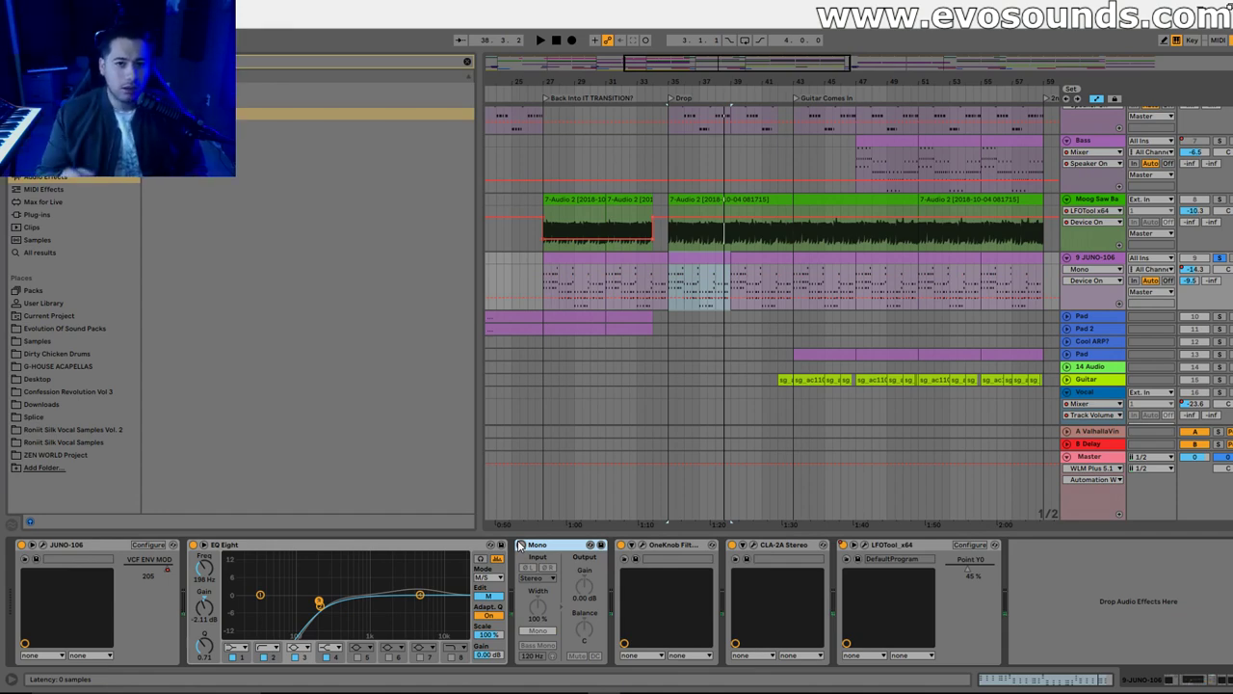
left_click(520, 545)
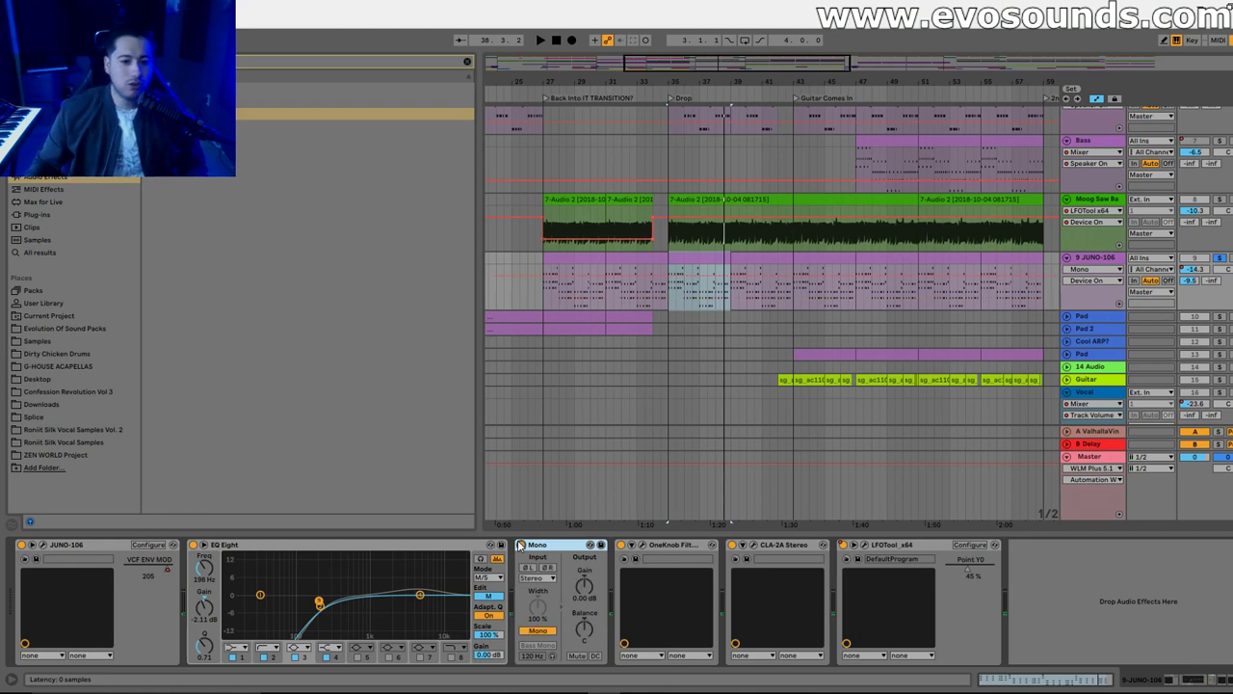
key("space")
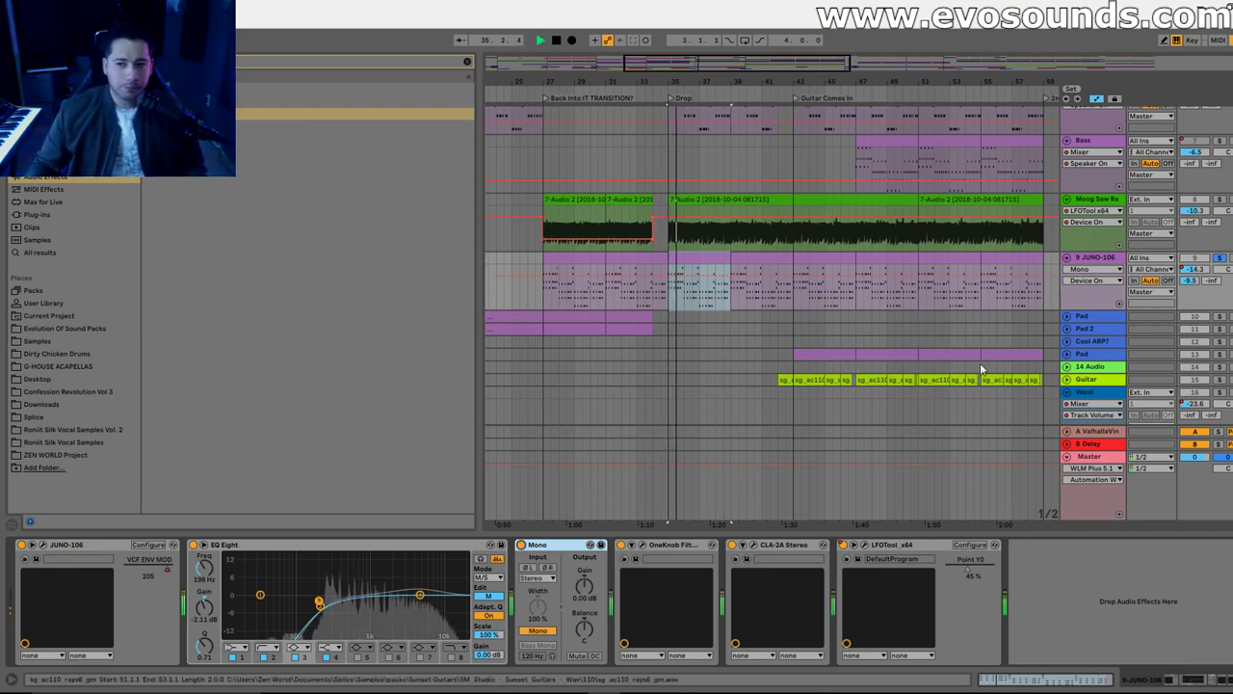
Unsolo the JUNO-106 track, compare the full Drop with Mono on and off, and leave the Mono utility turned off
left_click(1217, 258)
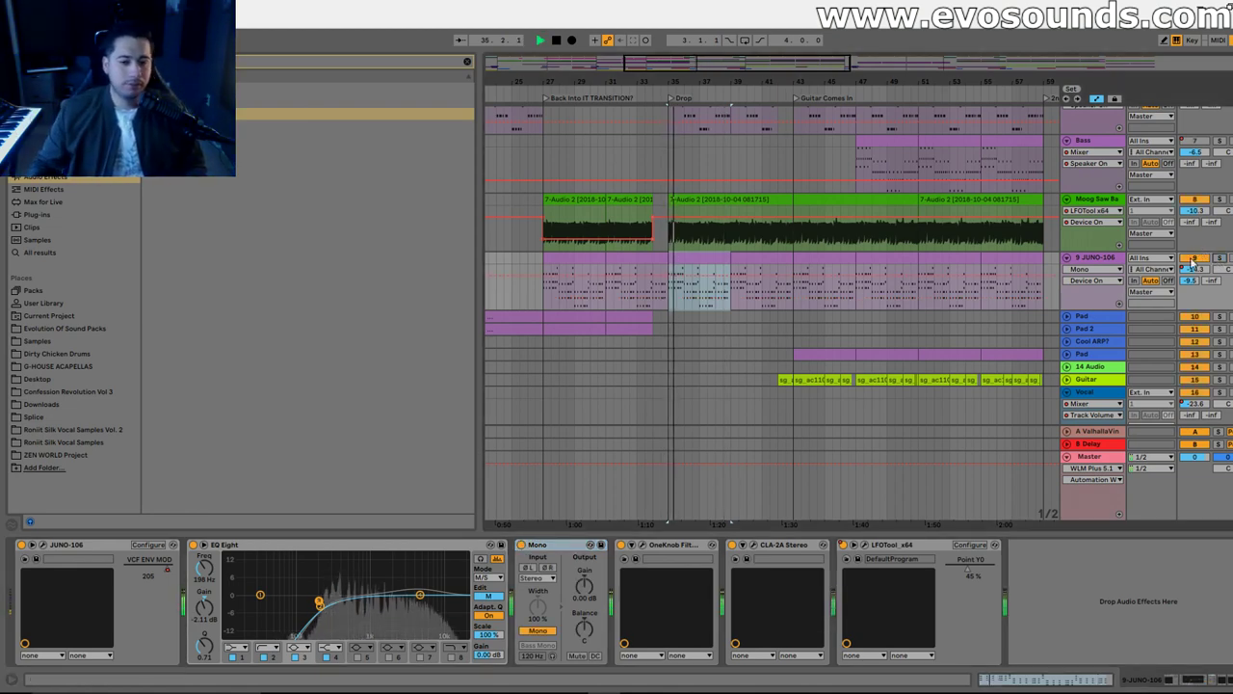
left_click(520, 545)
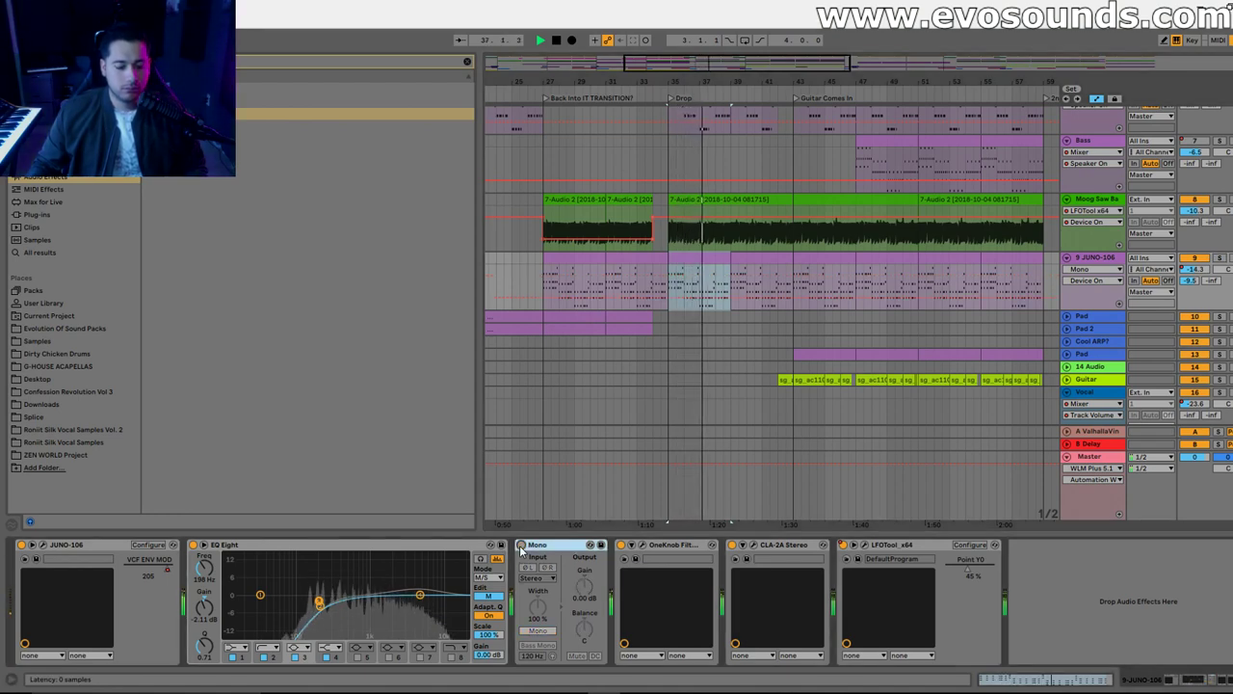
left_click(520, 545)
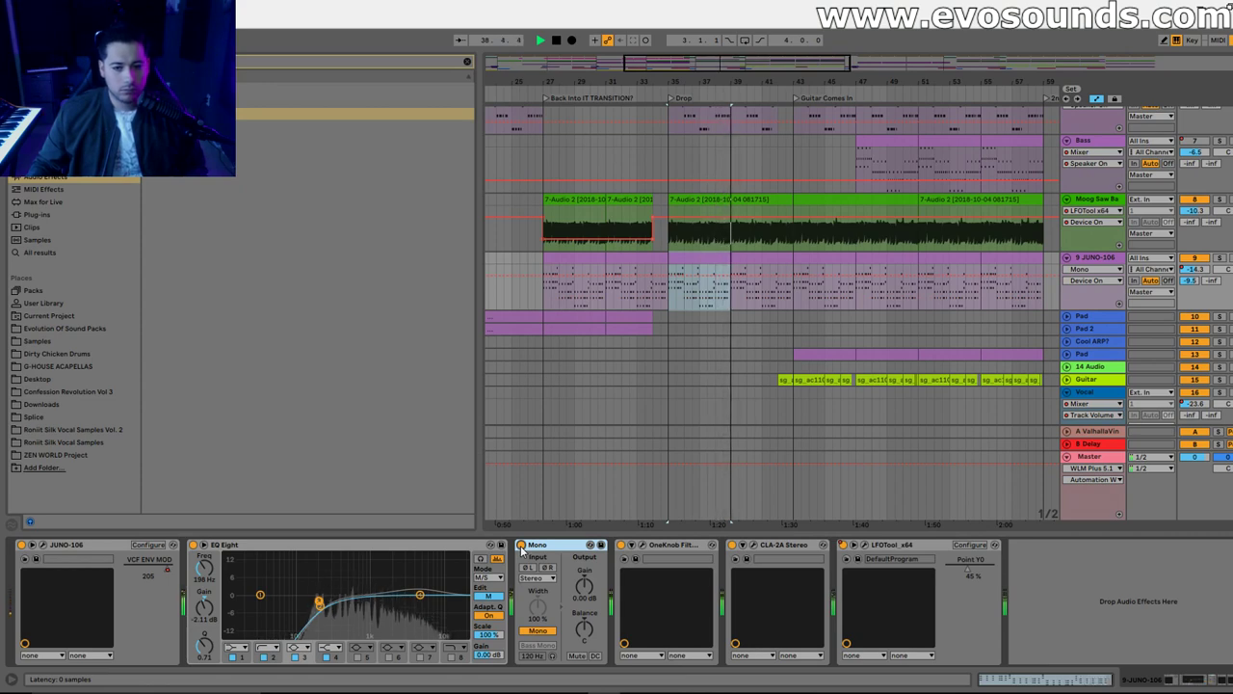
left_click(520, 545)
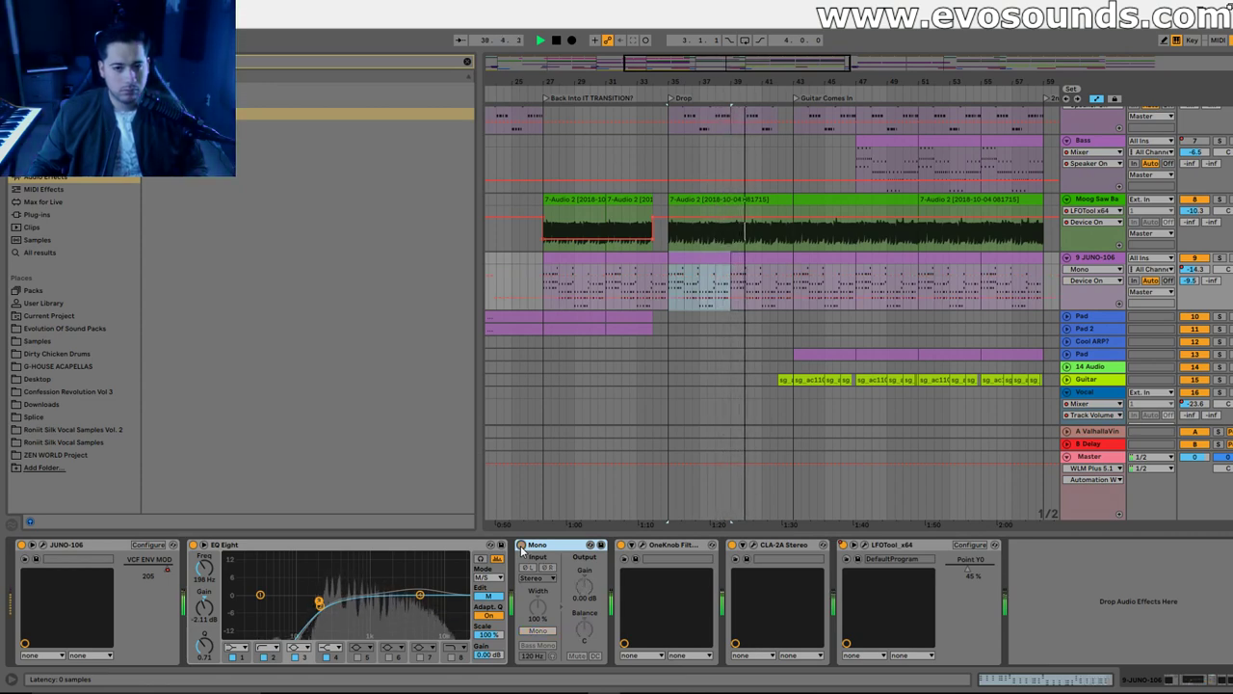
key("space")
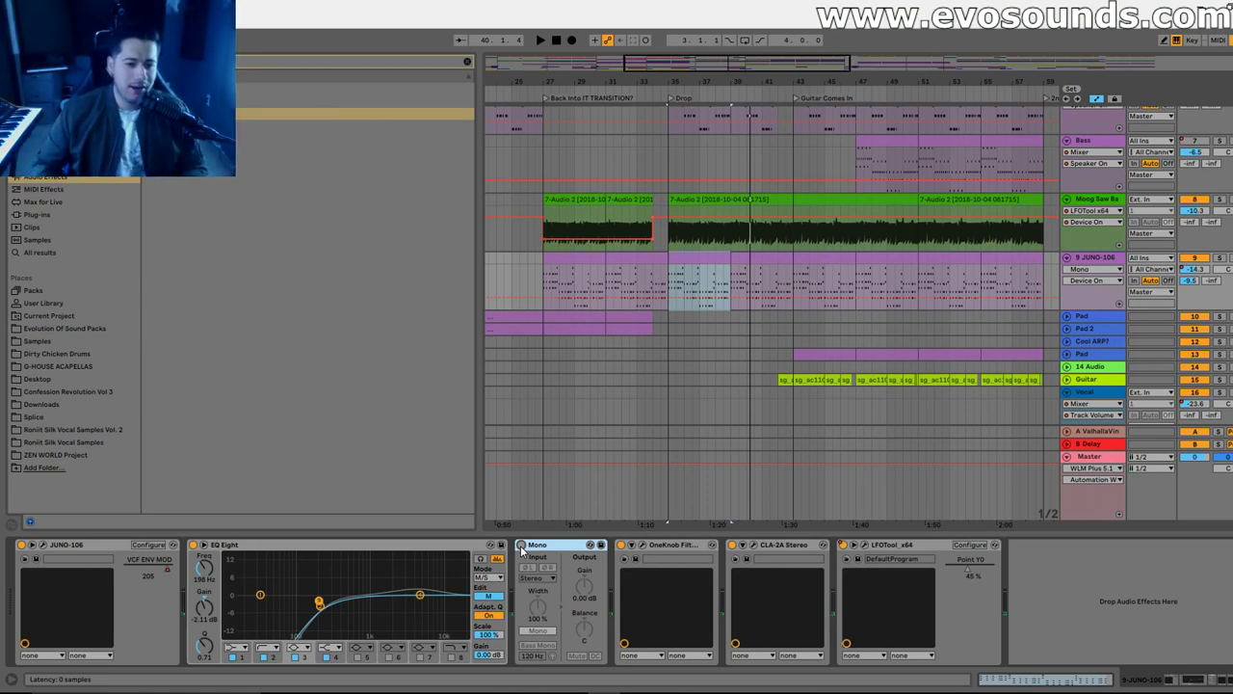
key("space")
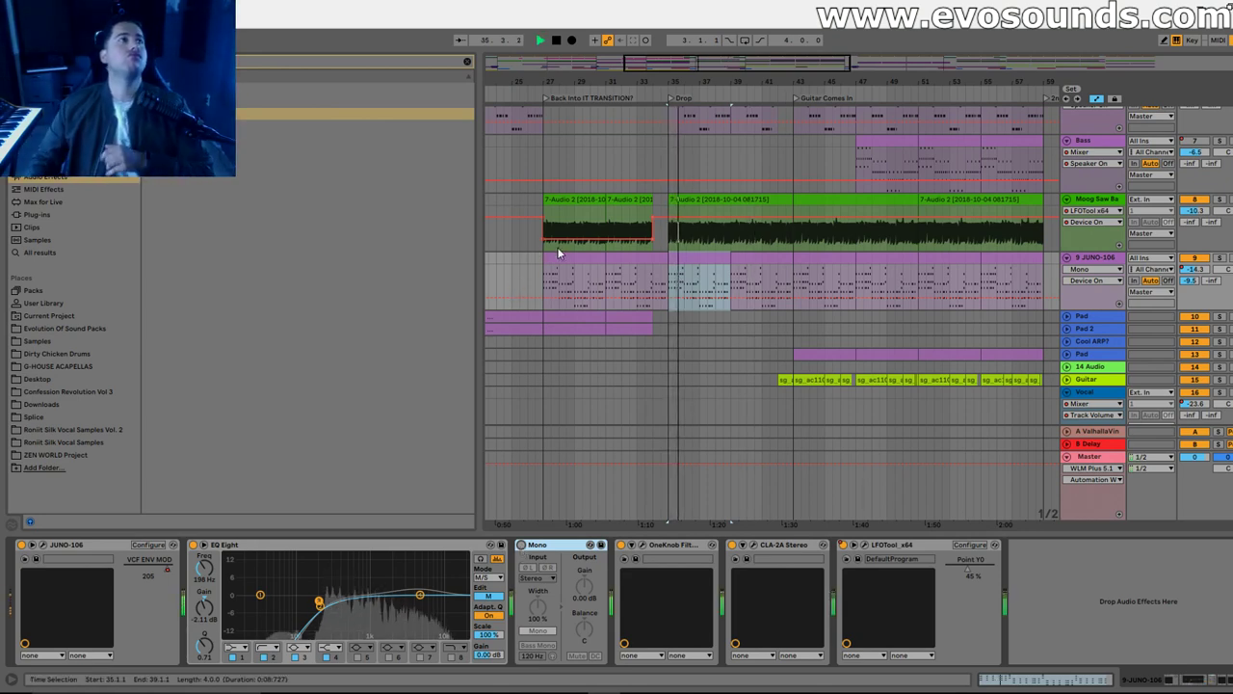